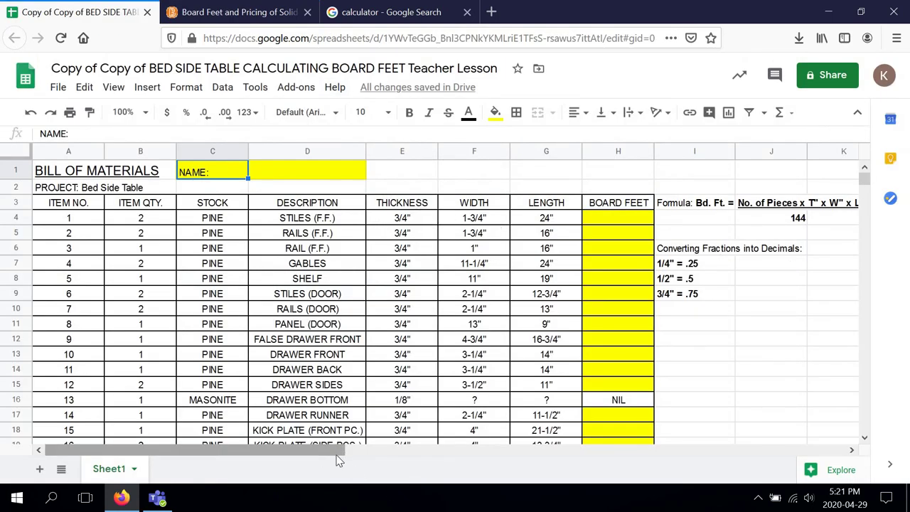
Step: Examine the board feet formula, the item quantities and the thickness column of the bill of materials
drag(388, 452, 481, 305)
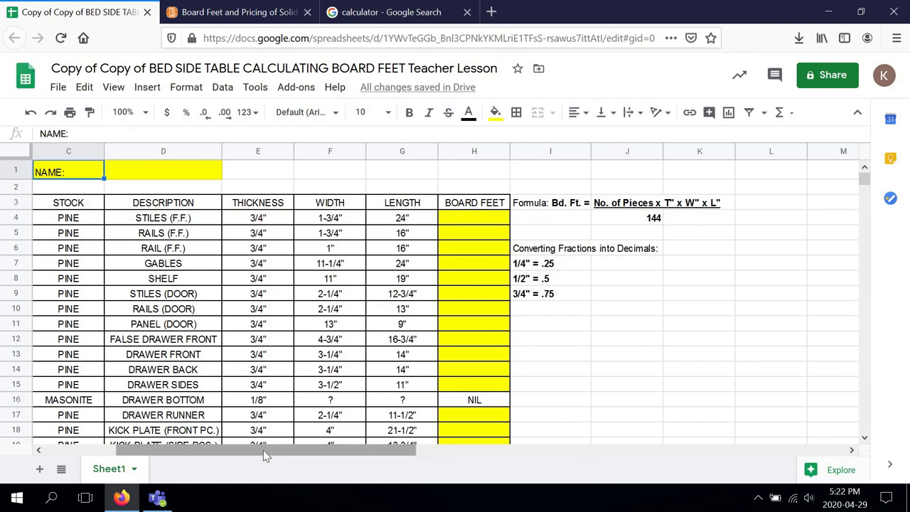
drag(267, 452, 258, 457)
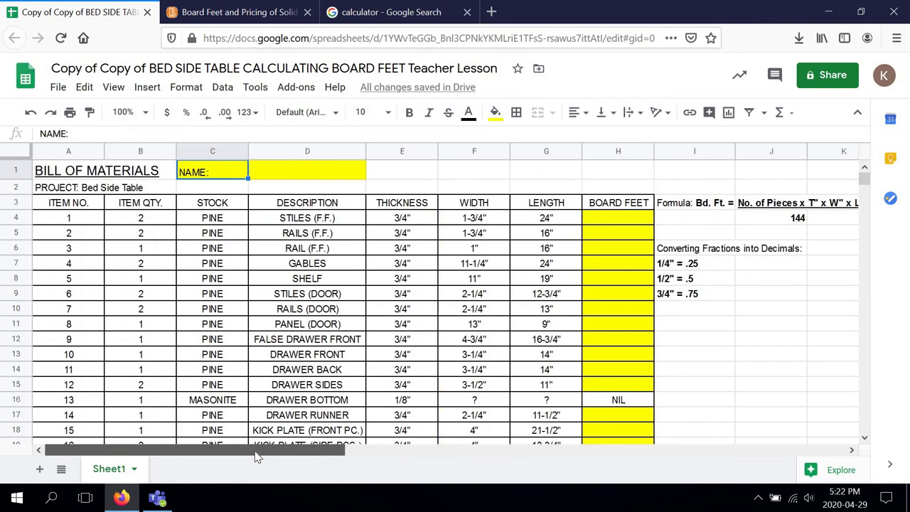
click(147, 206)
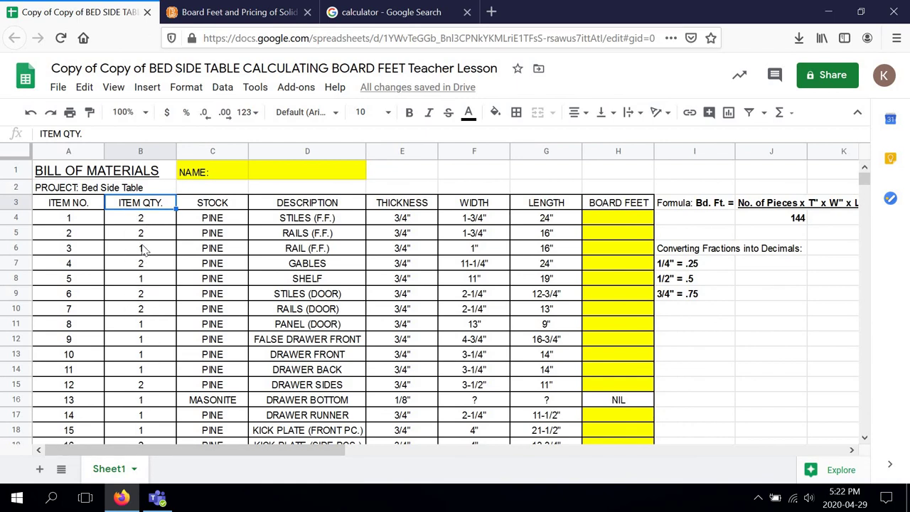
click(395, 223)
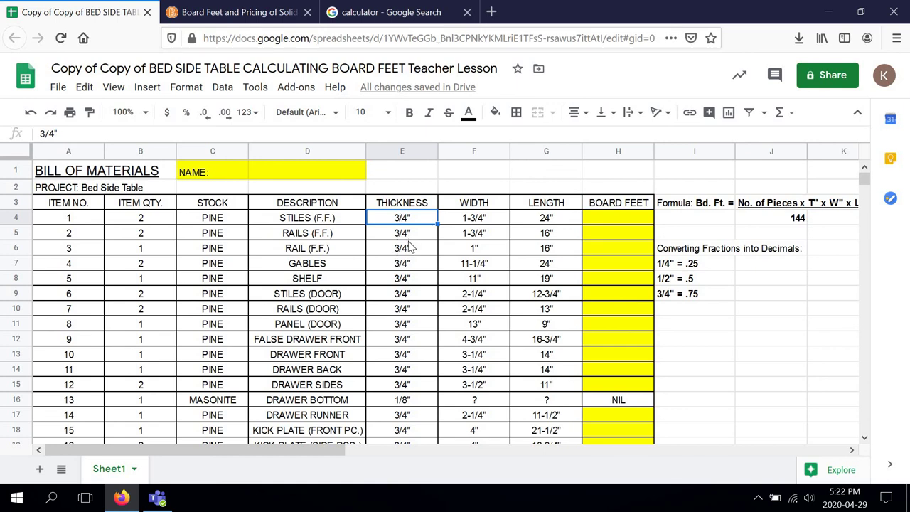
scroll(412, 256, down, 1)
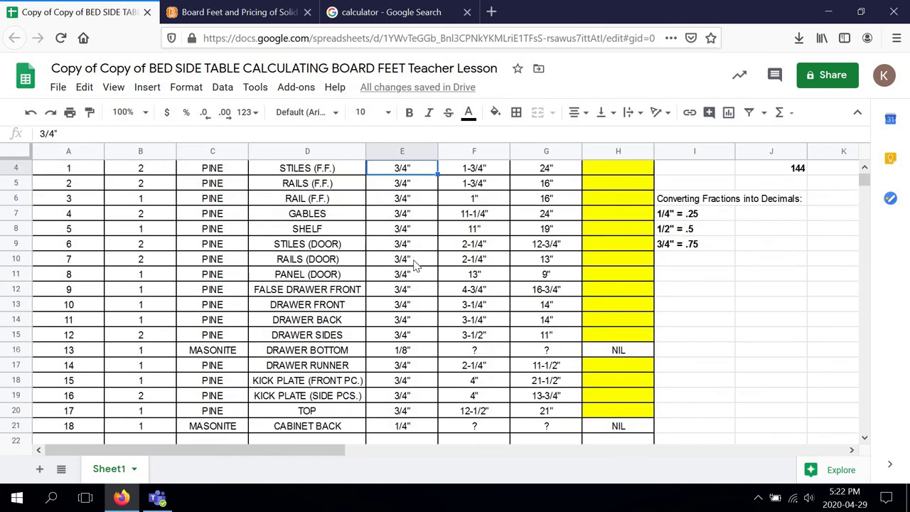
scroll(416, 265, down, 1)
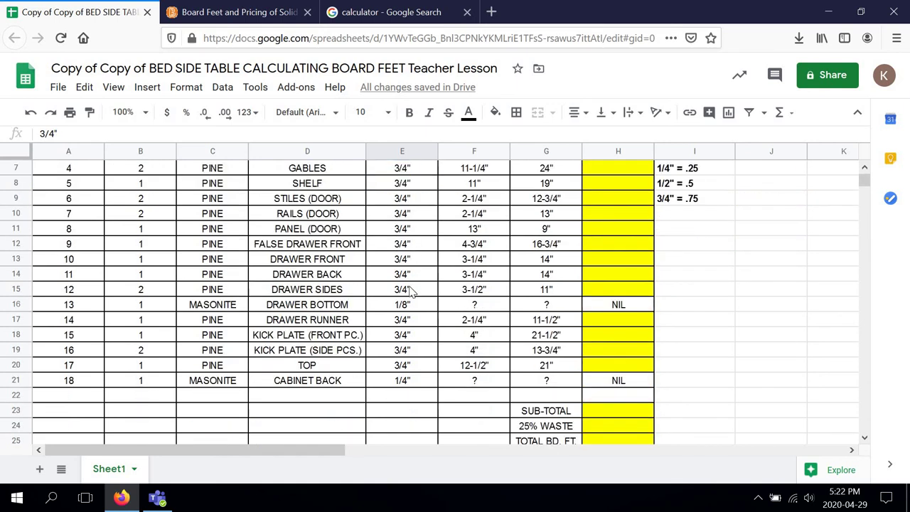
Step: Check the stock material of items 13 and 18 against the other parts in the bill of materials
click(84, 306)
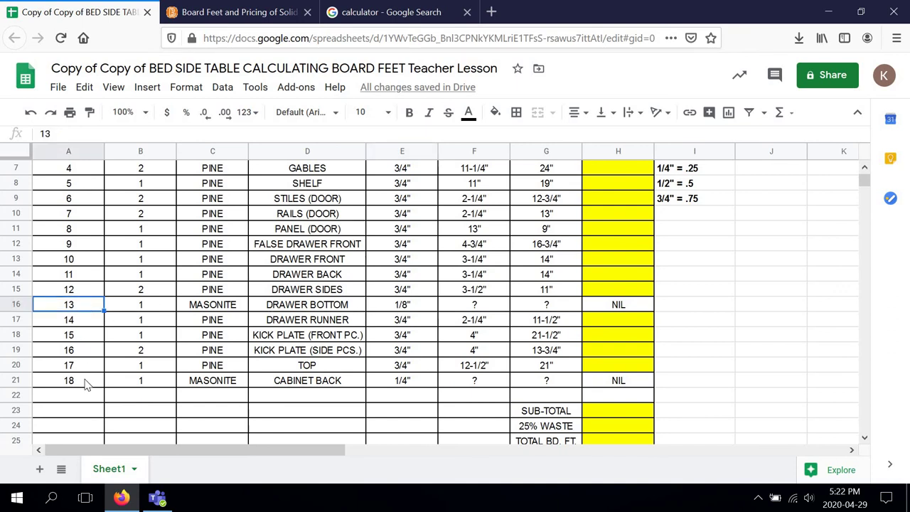
click(84, 384)
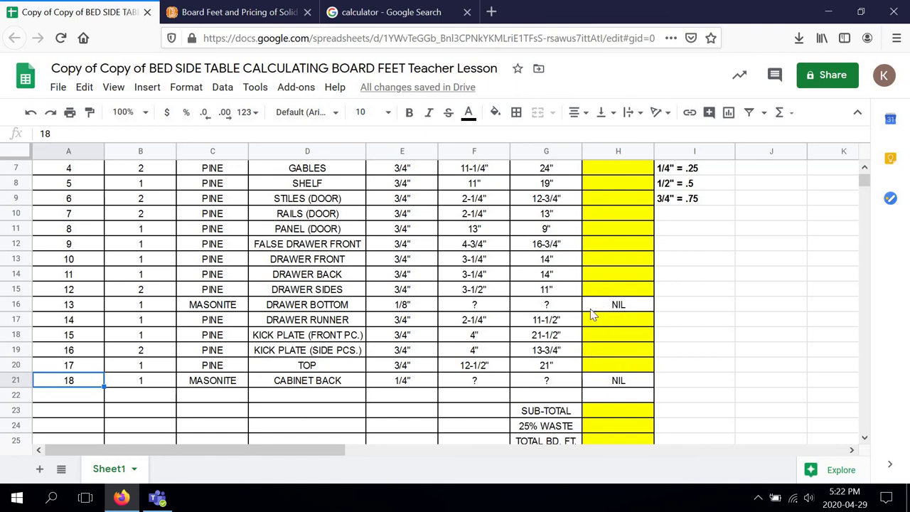
click(209, 308)
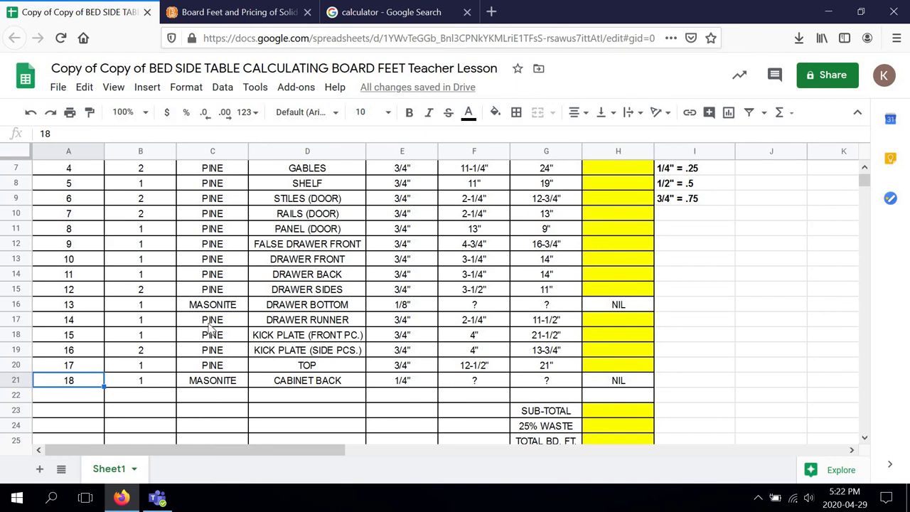
click(212, 384)
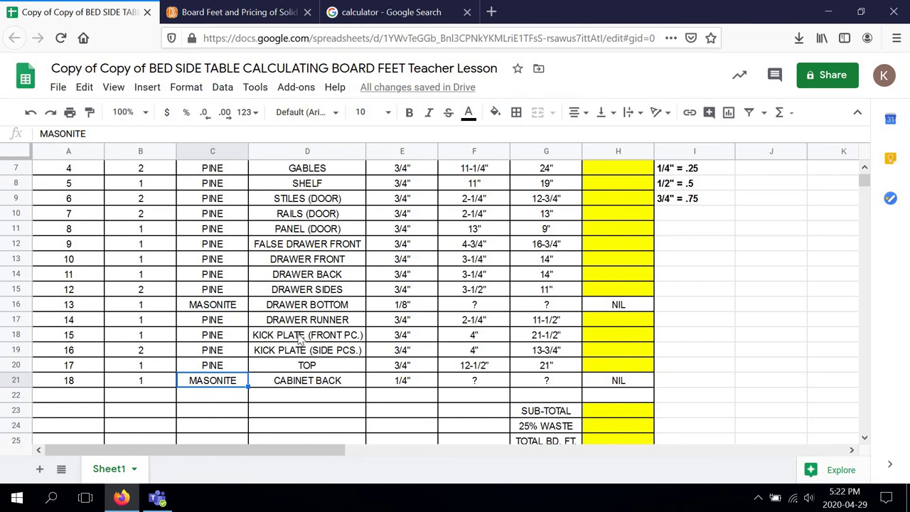
scroll(299, 340, up, 3)
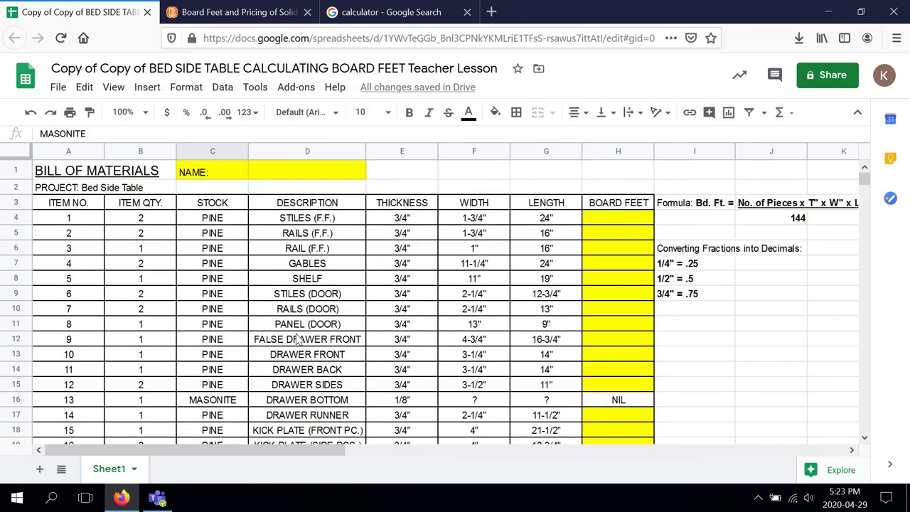
scroll(158, 214, down, 2)
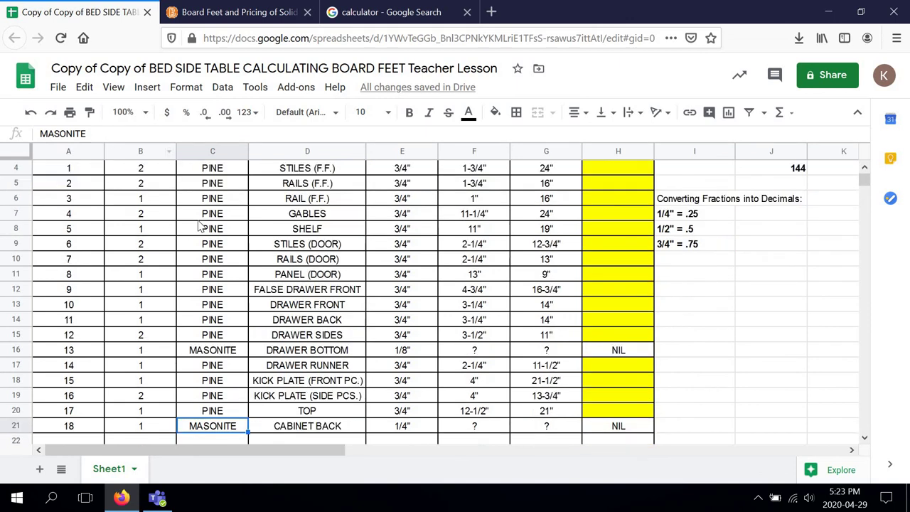
scroll(201, 226, up, 2)
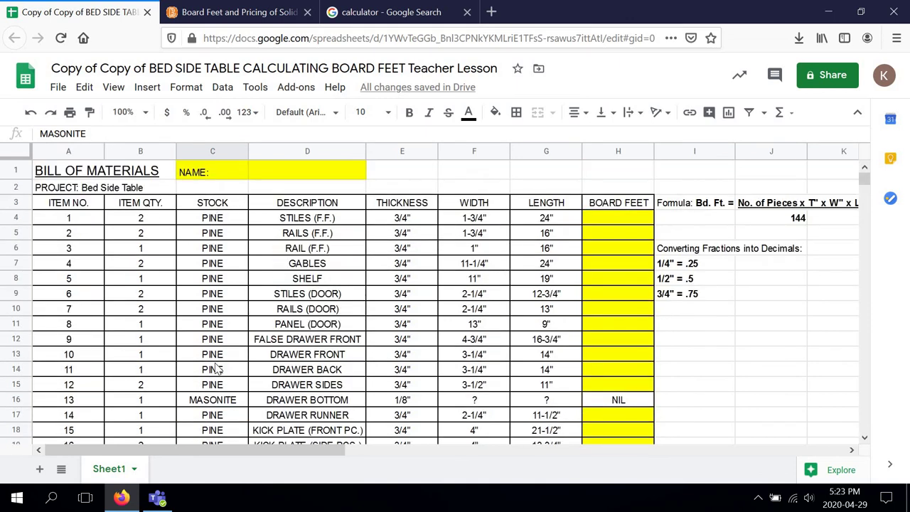
scroll(219, 433, down, 2)
scroll(219, 434, up, 2)
Step: Calculate 2 × 1 × 1.75 × 24 for the STILES (F.F.) row in the online Google calculator
click(158, 223)
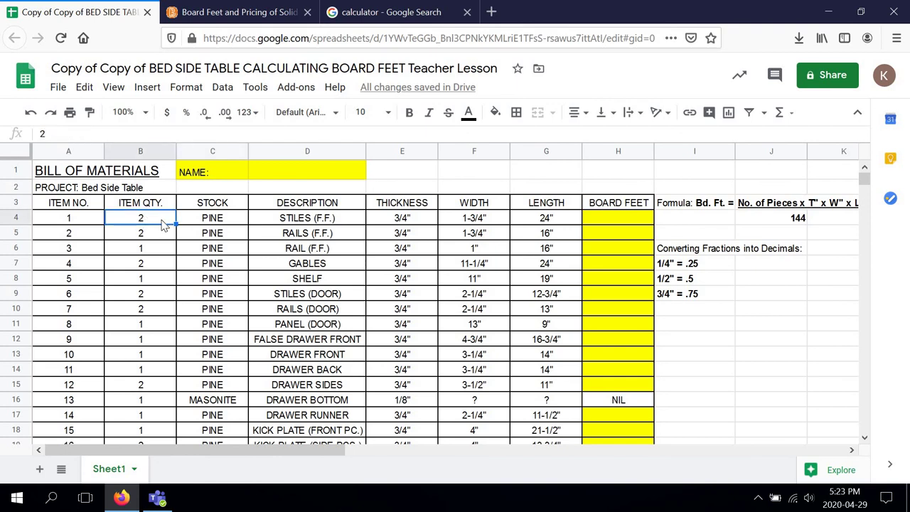
click(423, 220)
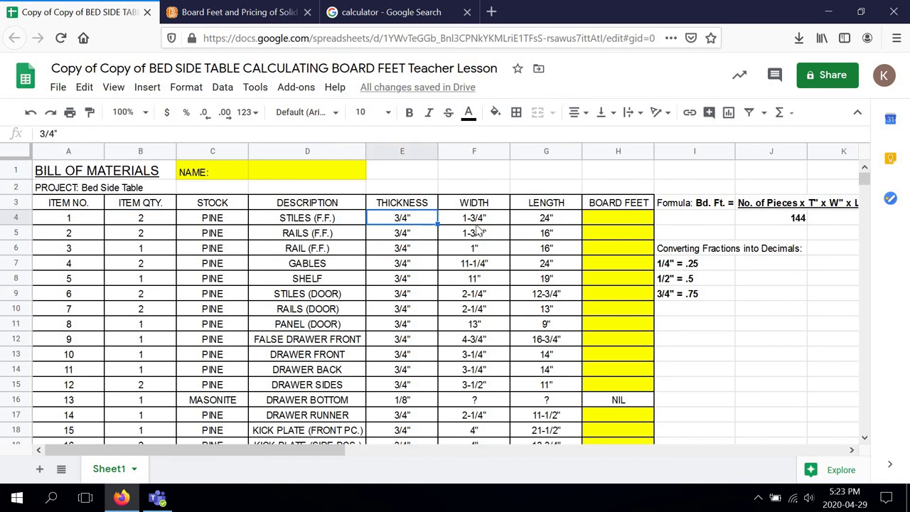
click(456, 221)
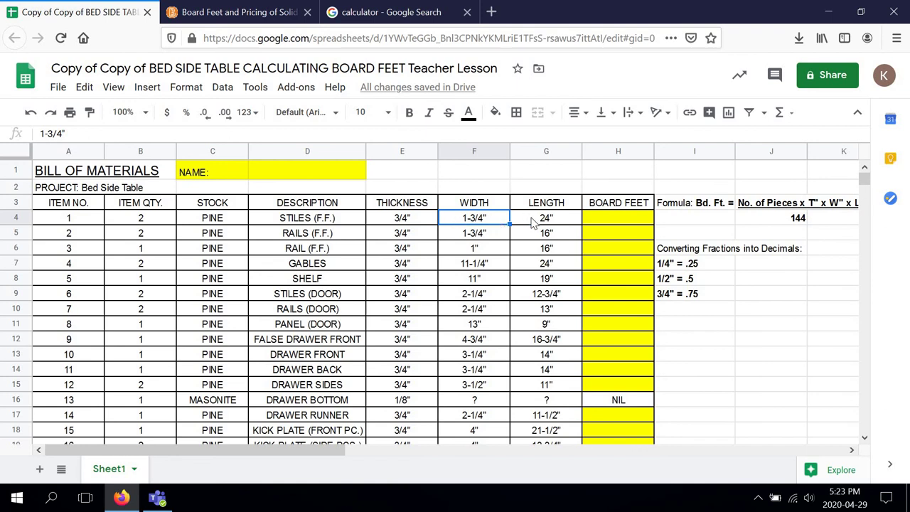
click(349, 20)
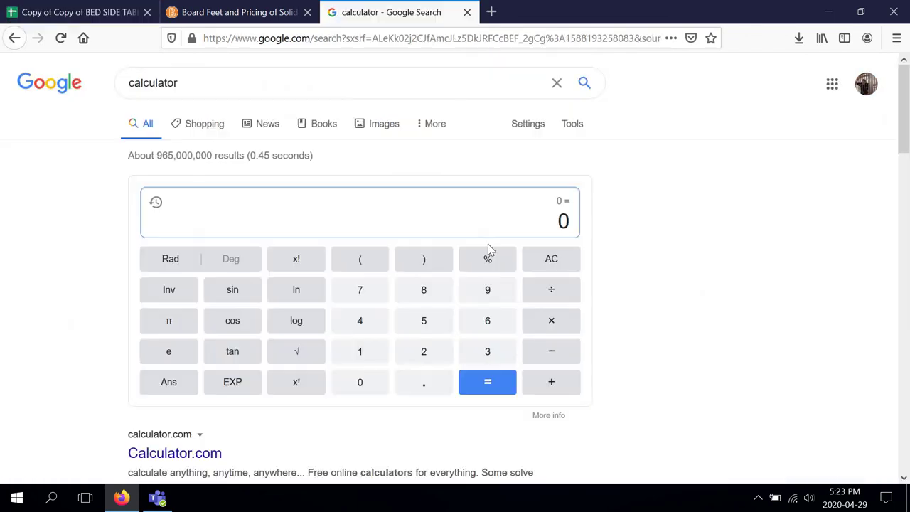
click(424, 357)
click(540, 326)
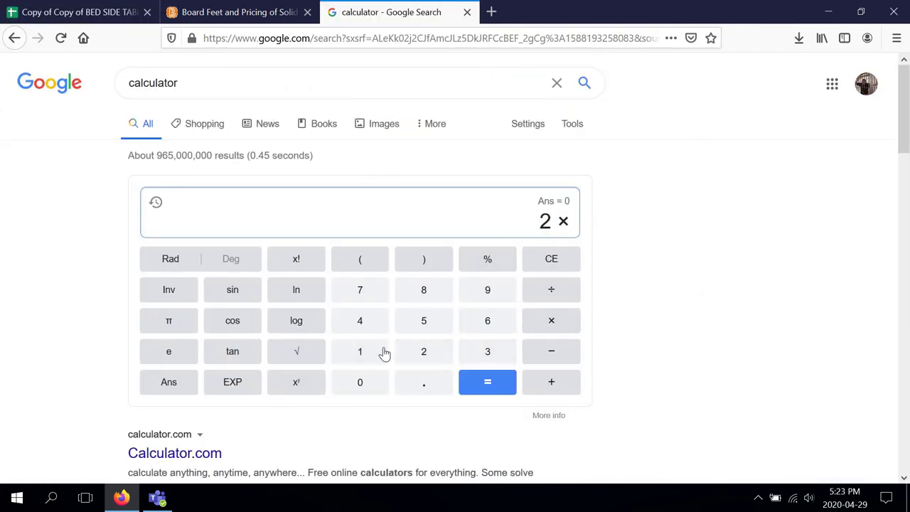
click(384, 353)
click(545, 322)
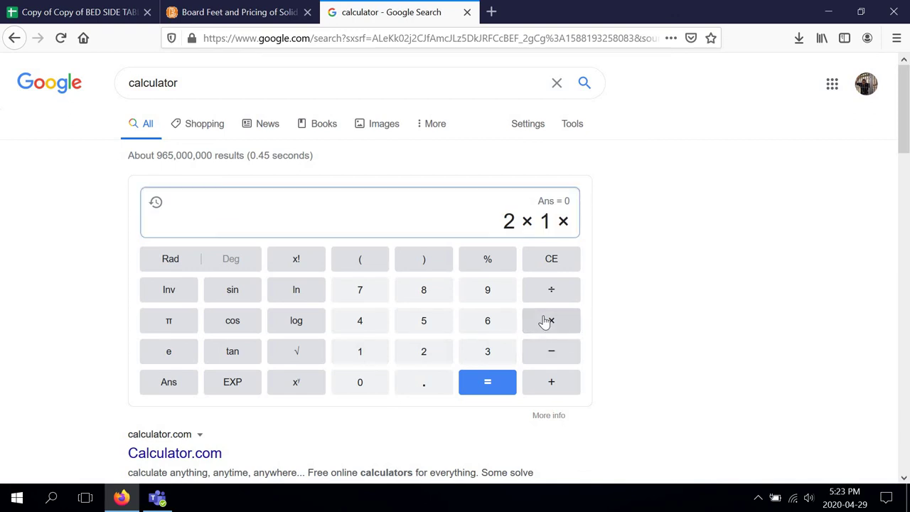
click(418, 391)
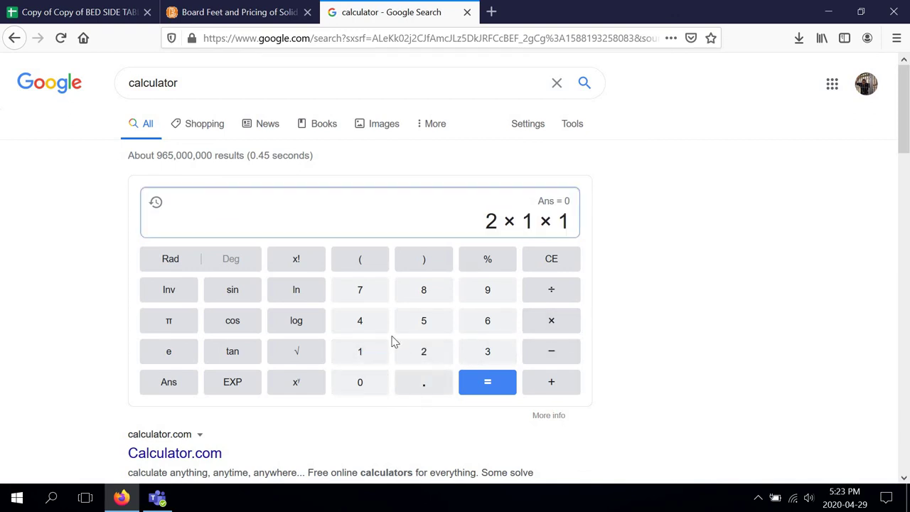
click(364, 291)
click(429, 324)
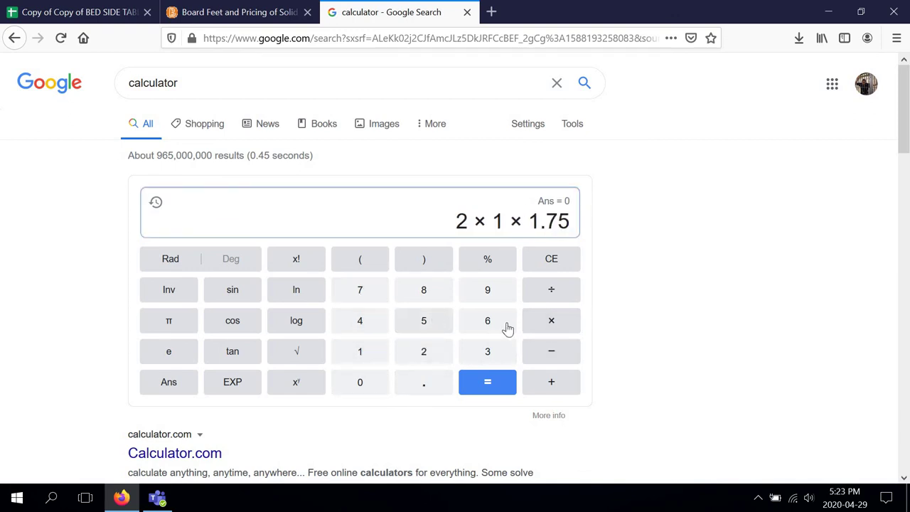
click(558, 322)
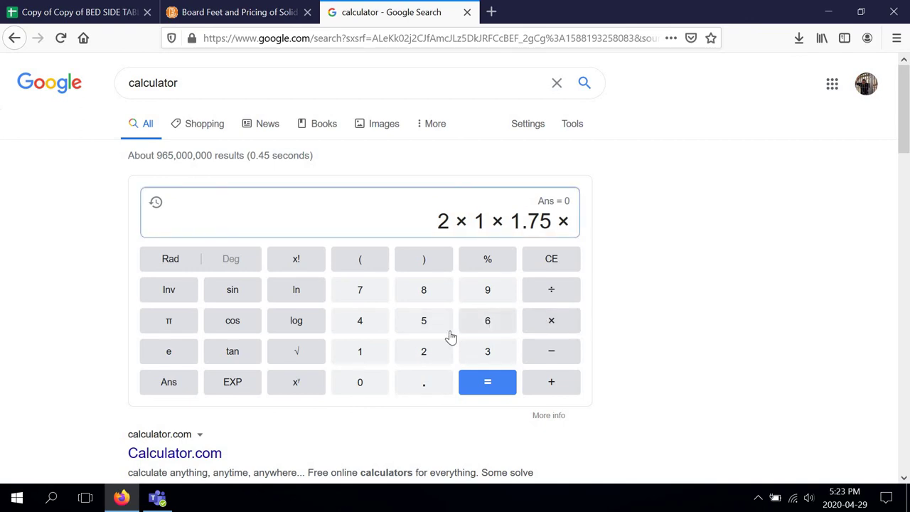
click(425, 353)
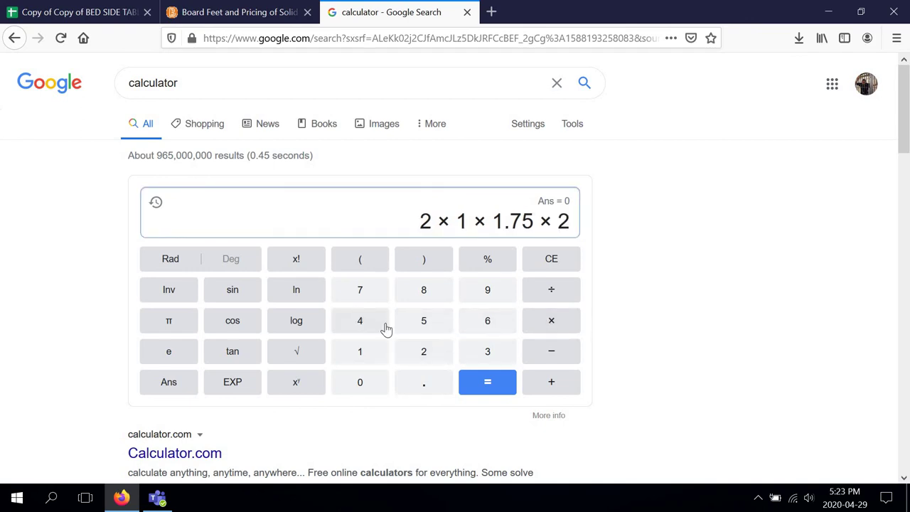
click(384, 328)
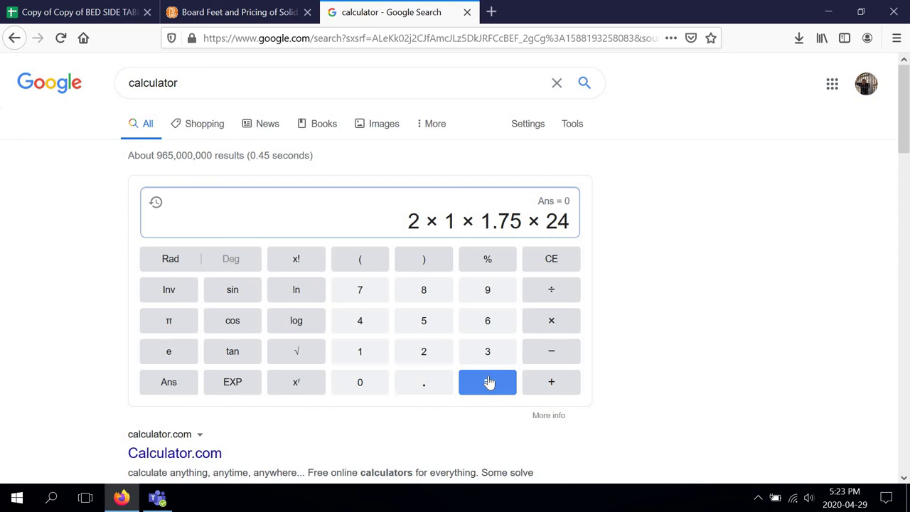
click(489, 382)
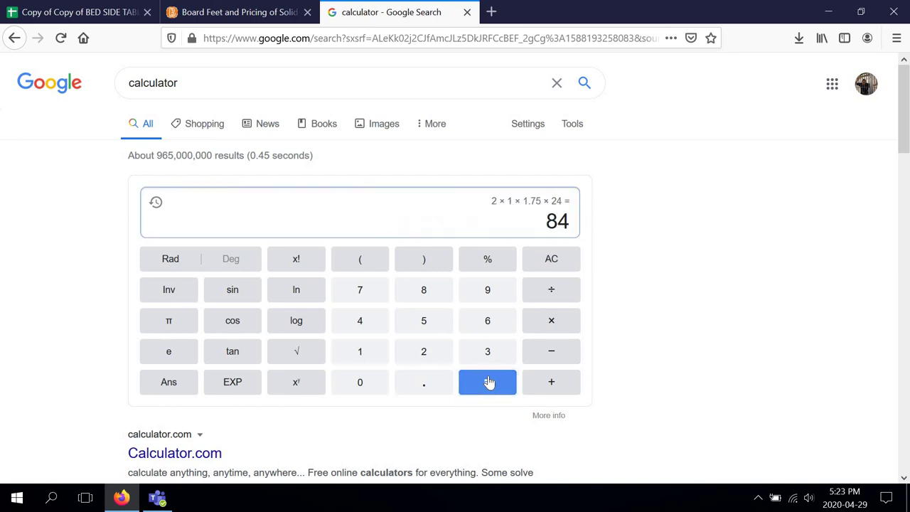
Step: Divide the product by 144 and highlight the result's decimal part to two places
click(558, 294)
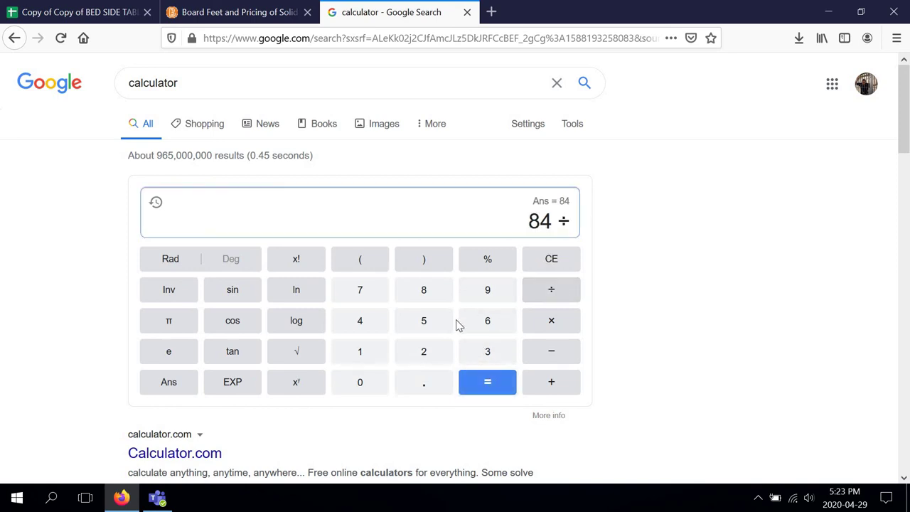
click(358, 343)
double_click(360, 321)
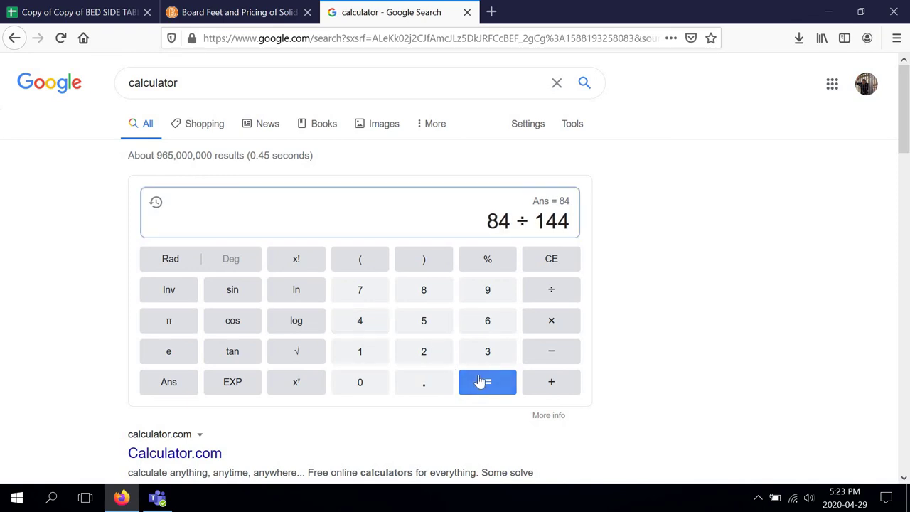
click(482, 382)
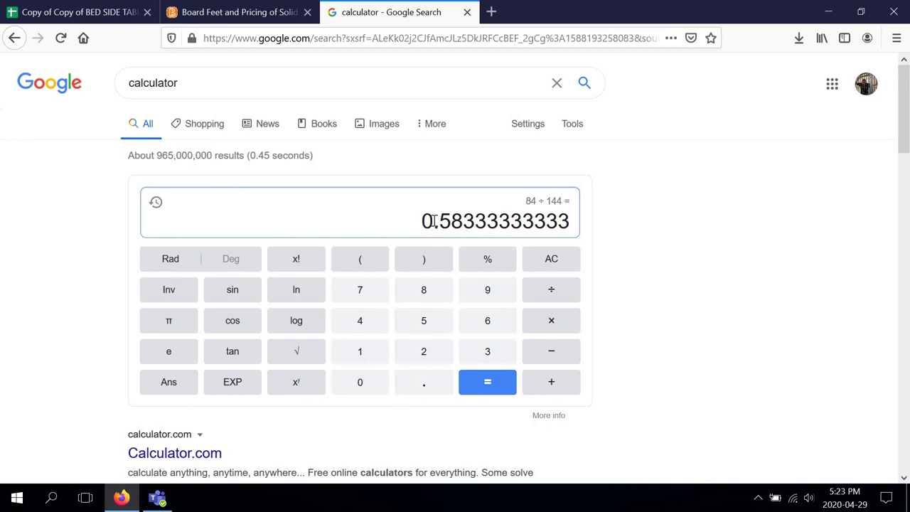
drag(433, 221, 463, 221)
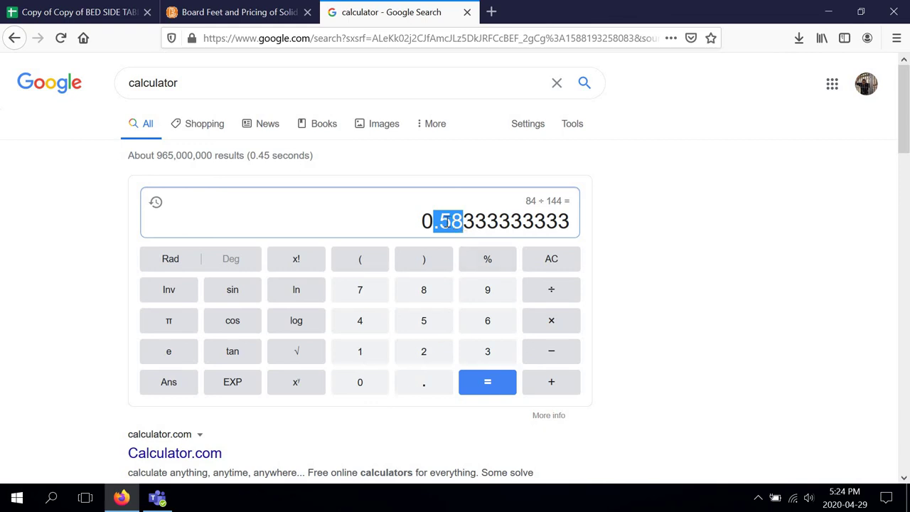
Step: Return to the bill of materials spreadsheet and enter .58 as the board feet for STILES (F.F.)
click(112, 13)
click(618, 219)
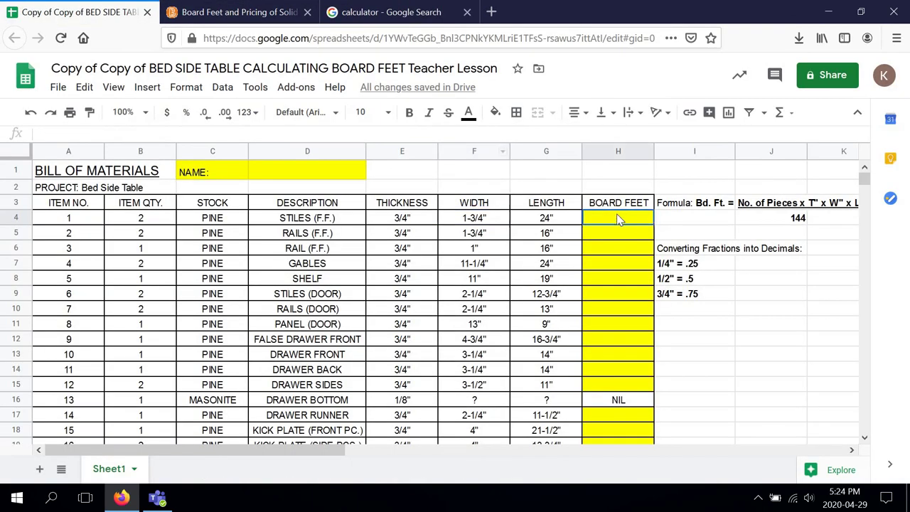
double_click(617, 217)
text(.58)
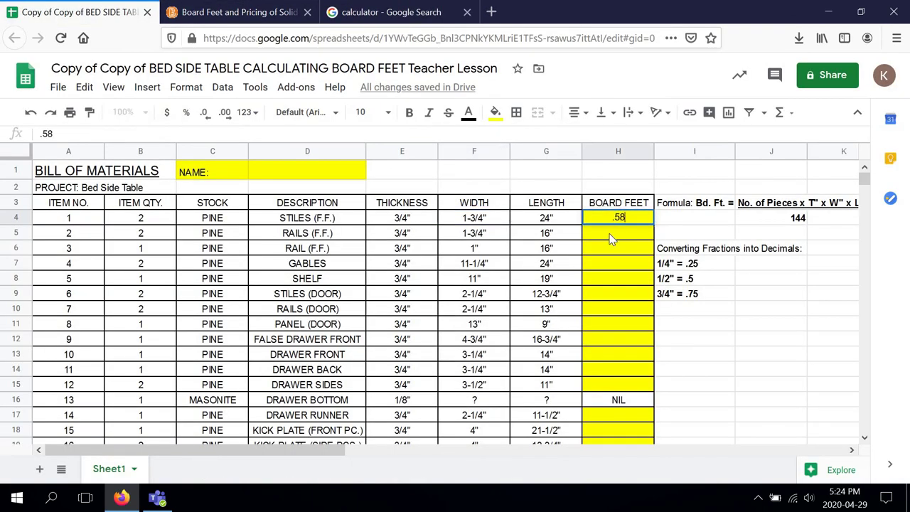
key(Return)
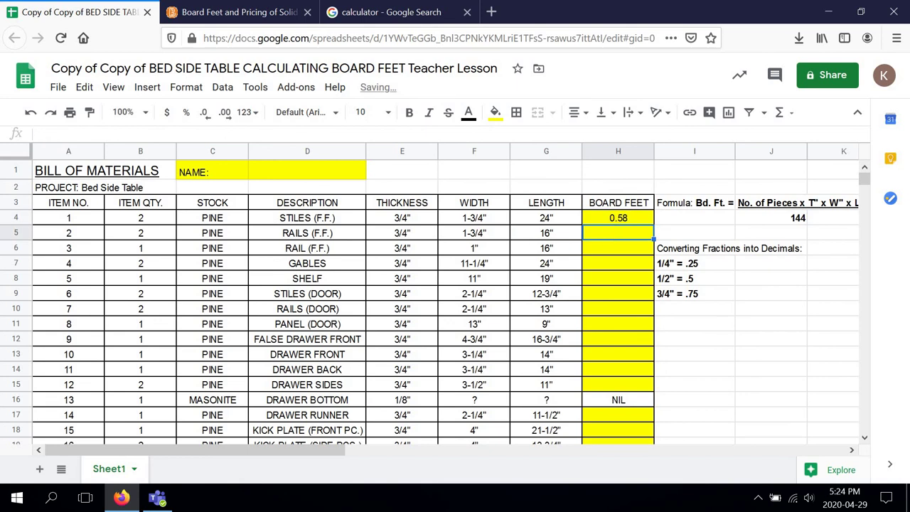
Step: Check the quantity, thickness, width and length of the RAILS (F.F.) row in the bill of materials
click(152, 236)
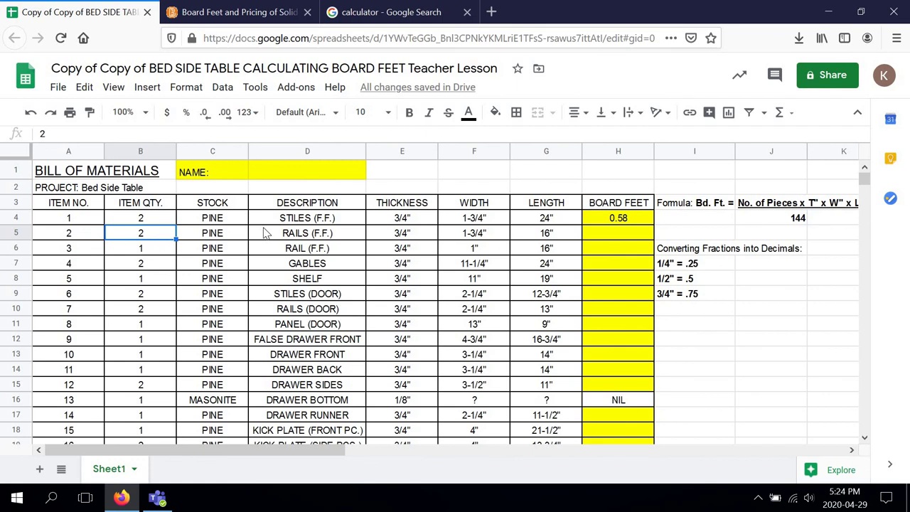
click(378, 238)
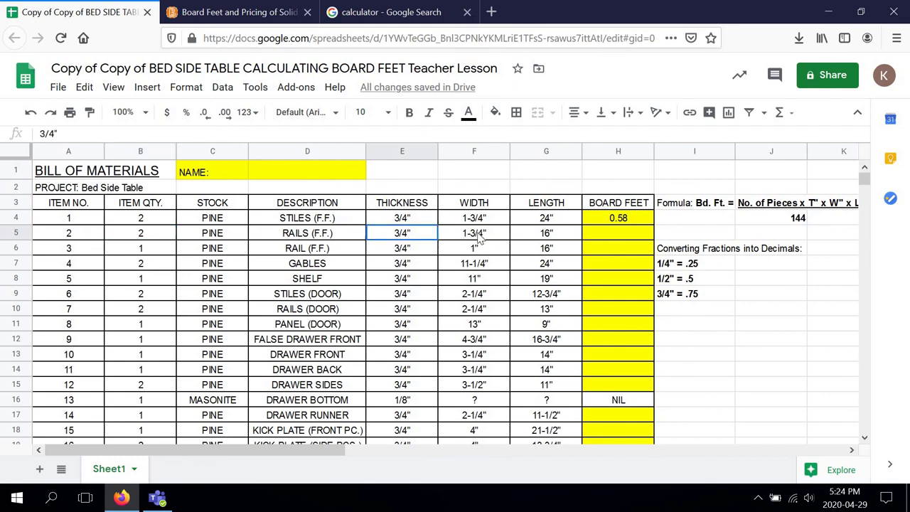
click(455, 238)
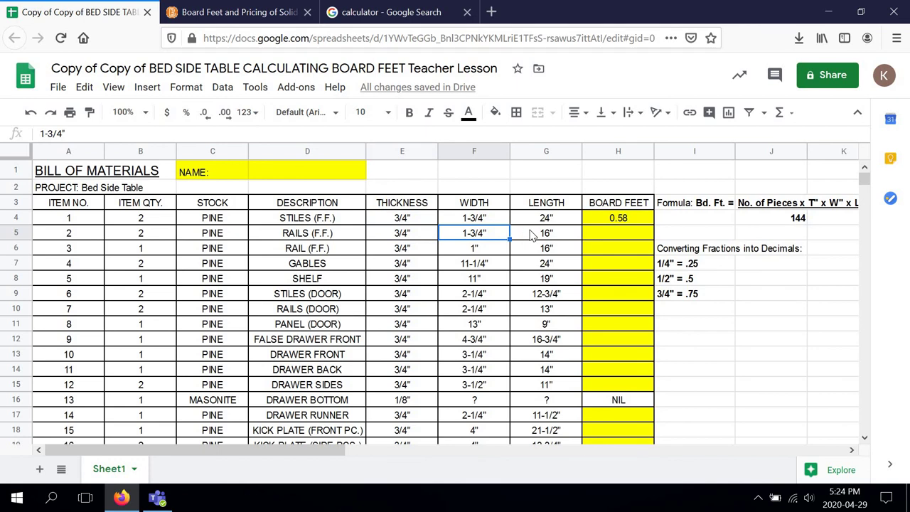
click(529, 239)
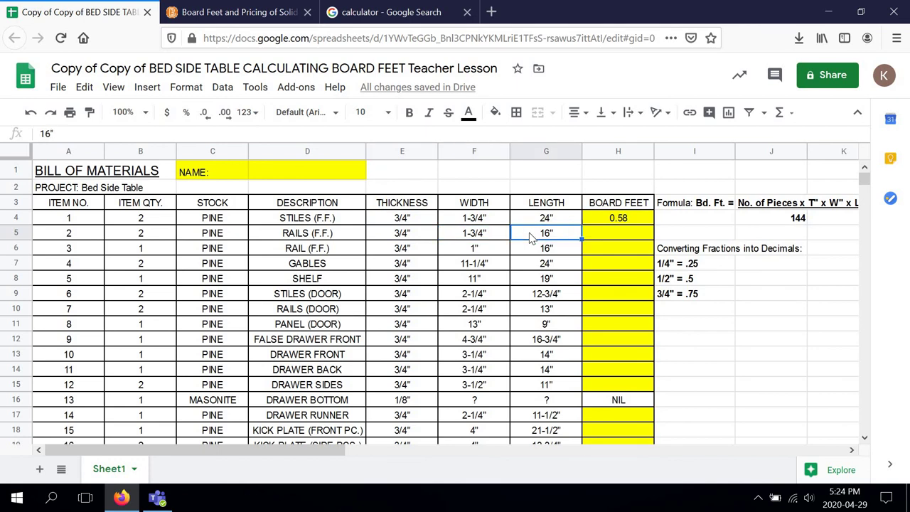
Step: Switch to the online Google calculator, clear it and calculate 2 × 1 × 1.75 × 16 for the RAILS (F.F.) row
click(363, 13)
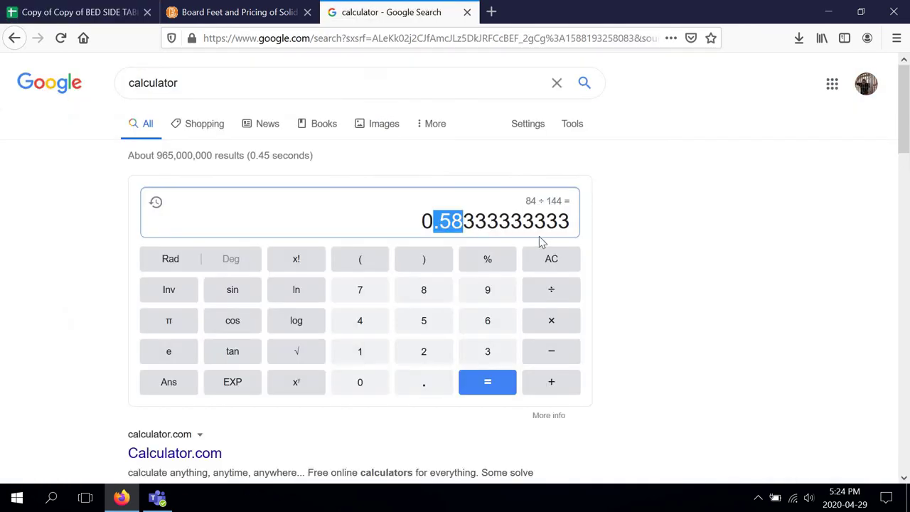
click(551, 259)
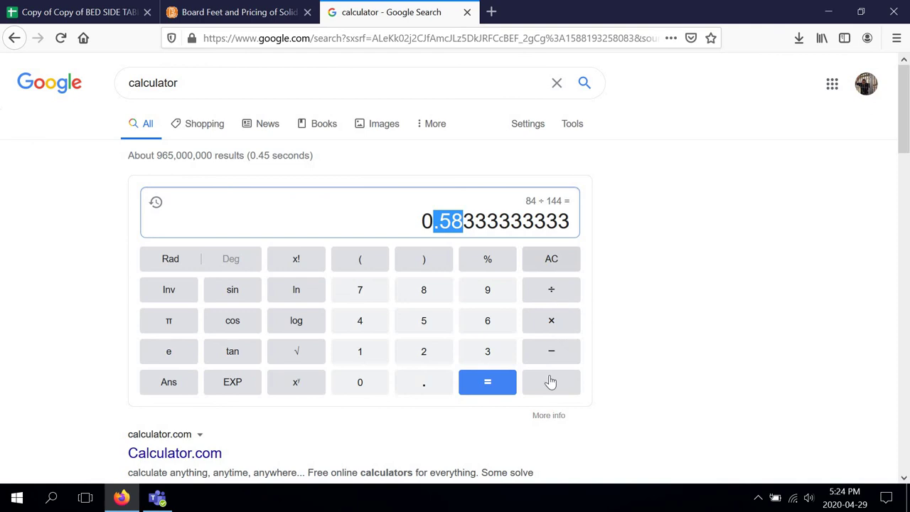
click(421, 354)
click(544, 321)
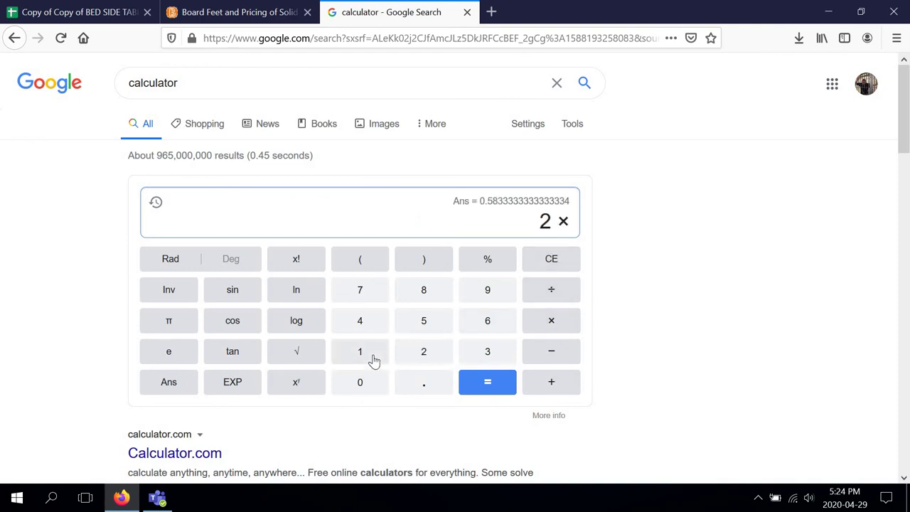
click(373, 360)
click(544, 321)
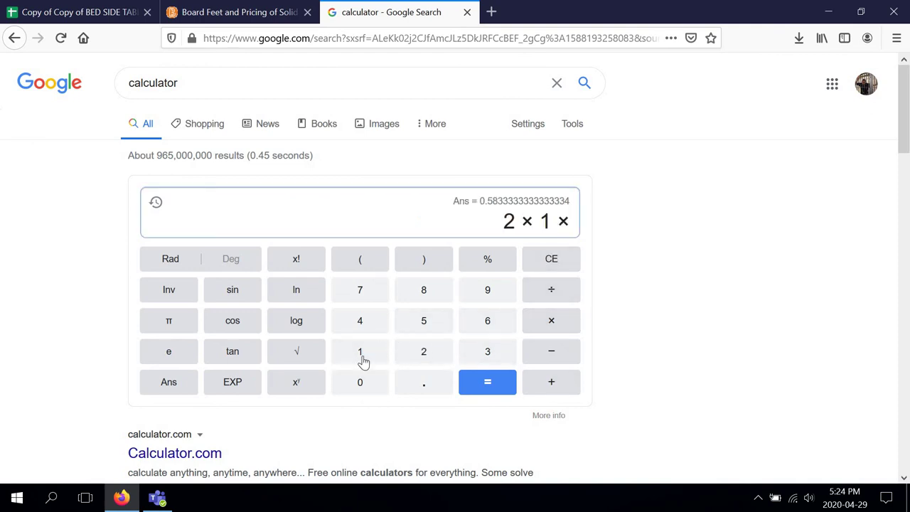
click(363, 362)
click(422, 384)
click(359, 291)
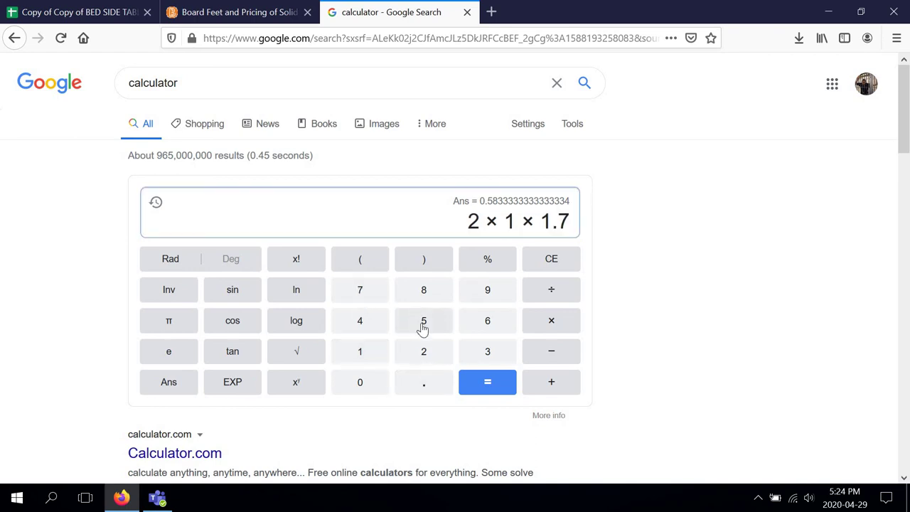
click(423, 325)
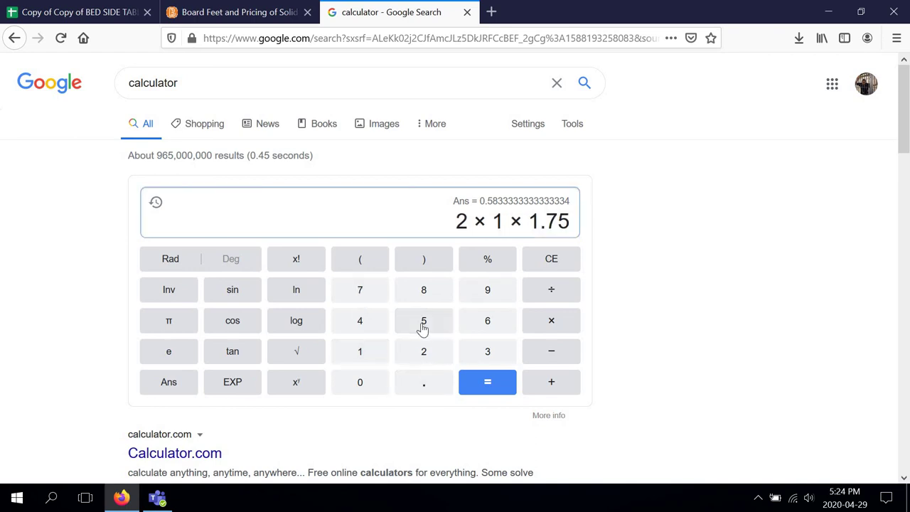
click(546, 332)
click(367, 353)
click(484, 319)
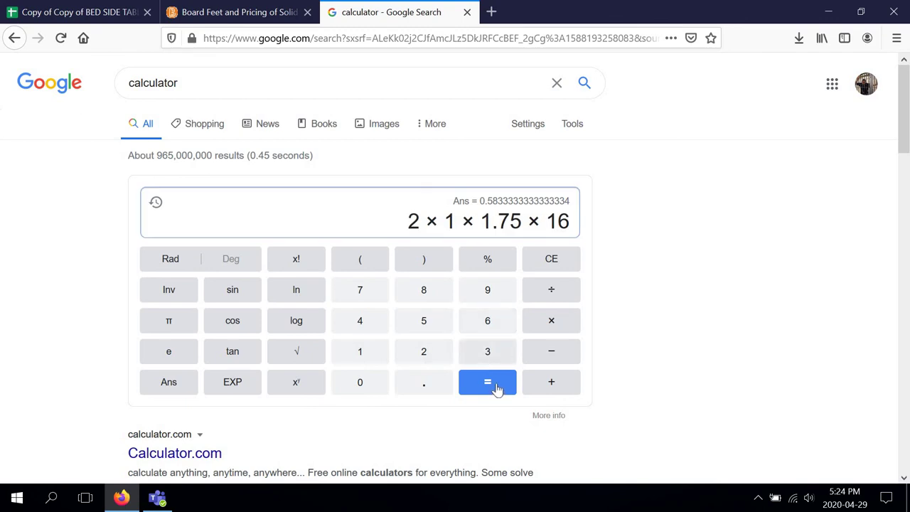
click(497, 389)
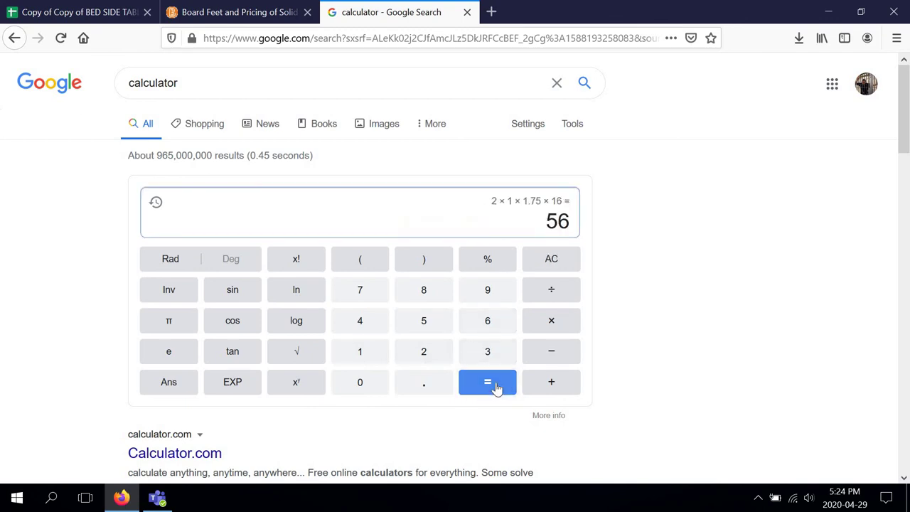
Step: Divide the RAILS (F.F.) product by 144
click(541, 297)
click(360, 350)
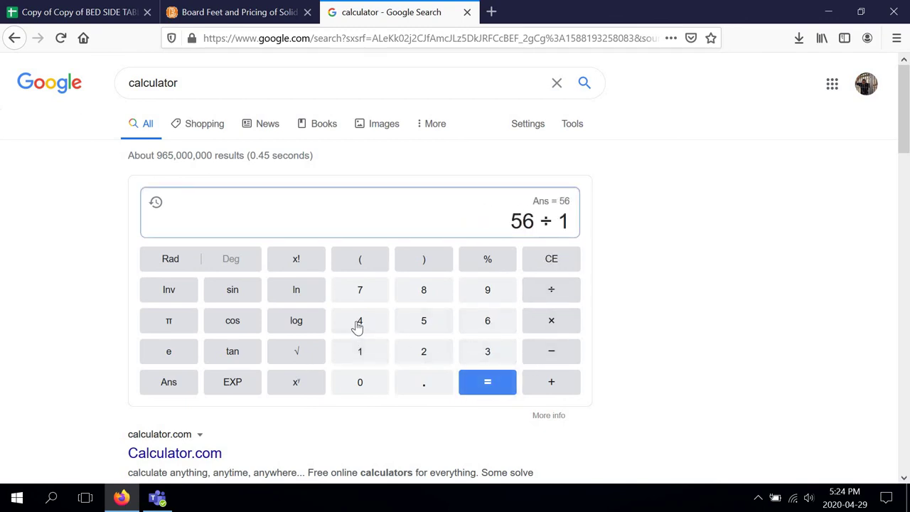
double_click(357, 324)
click(471, 383)
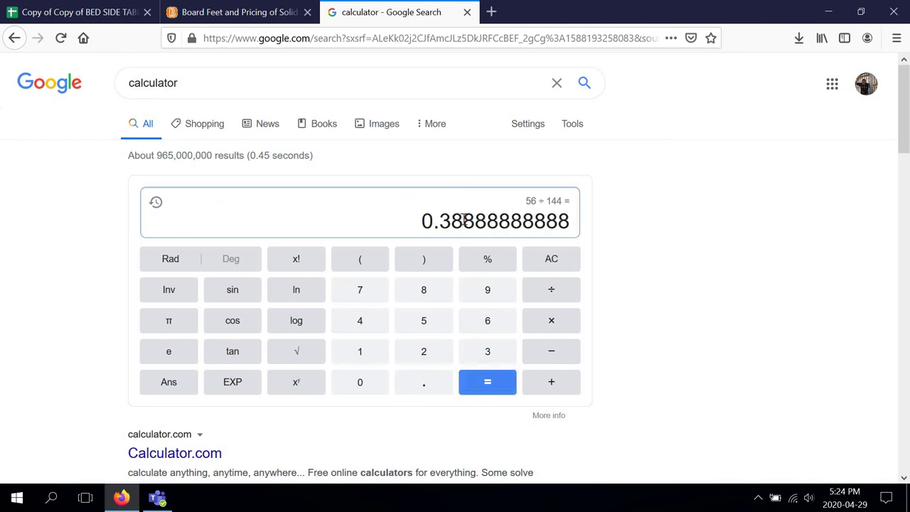
Step: Highlight the quotient's surplus decimals and its first two decimal places to examine how many digits to keep
drag(462, 220, 433, 248)
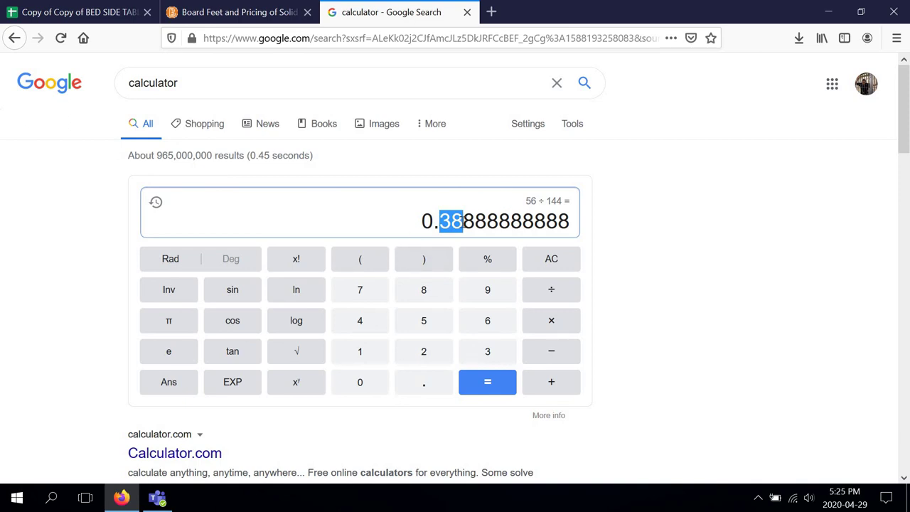
drag(463, 221, 574, 230)
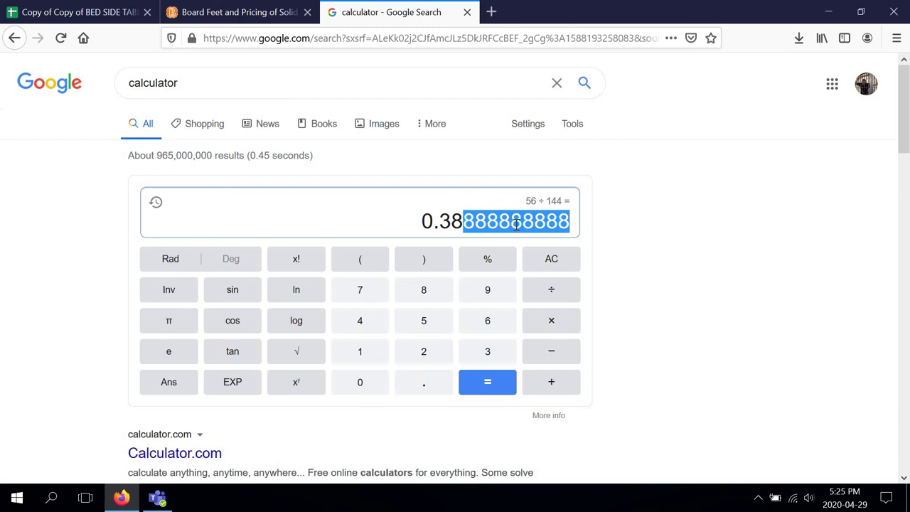
click(470, 221)
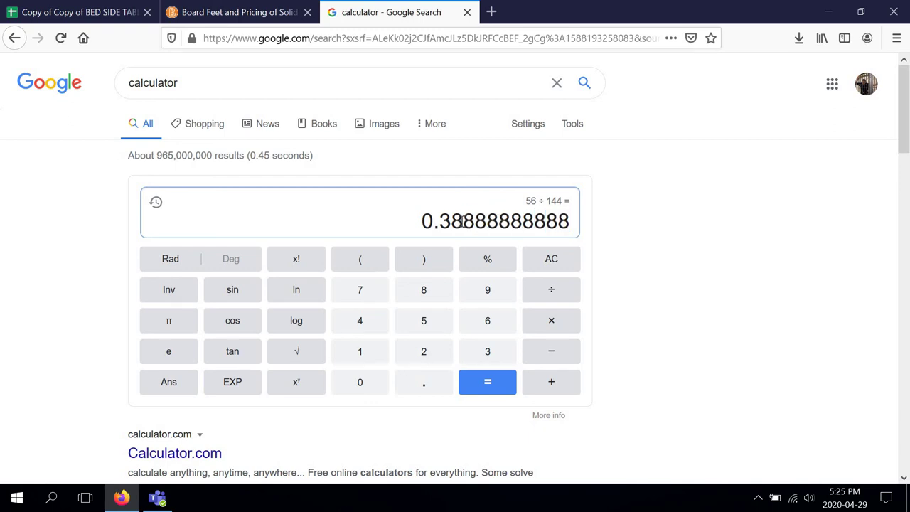
drag(455, 222, 460, 224)
click(463, 222)
drag(464, 221, 569, 222)
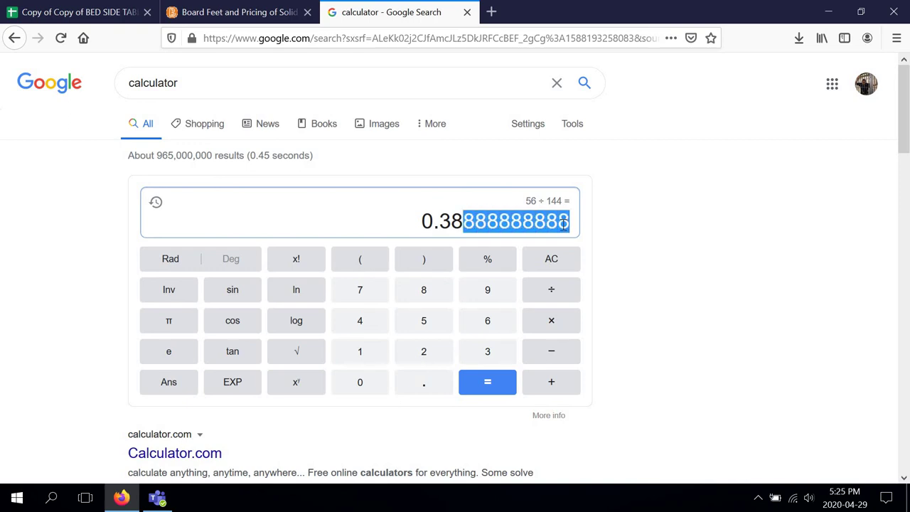
click(466, 224)
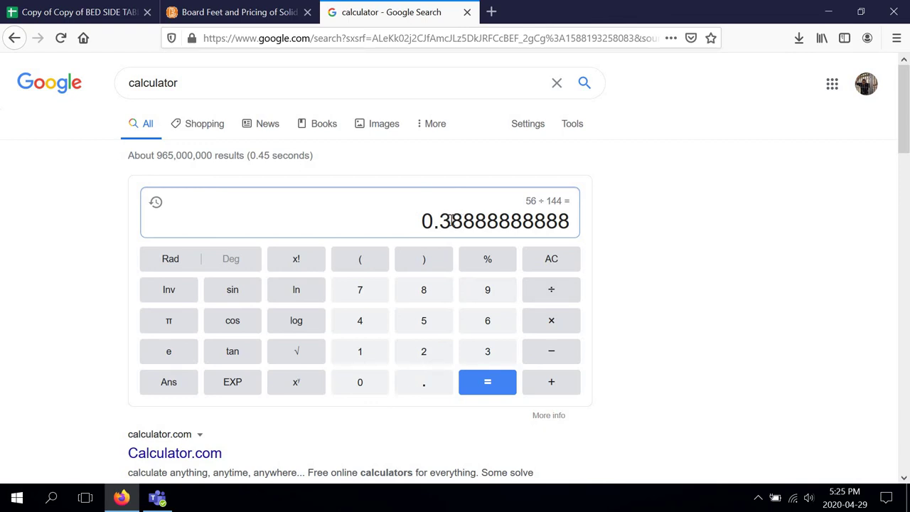
drag(462, 220, 432, 221)
Step: Return to the bill of materials spreadsheet and enter .38 as the board feet for RAILS (F.F.)
click(106, 10)
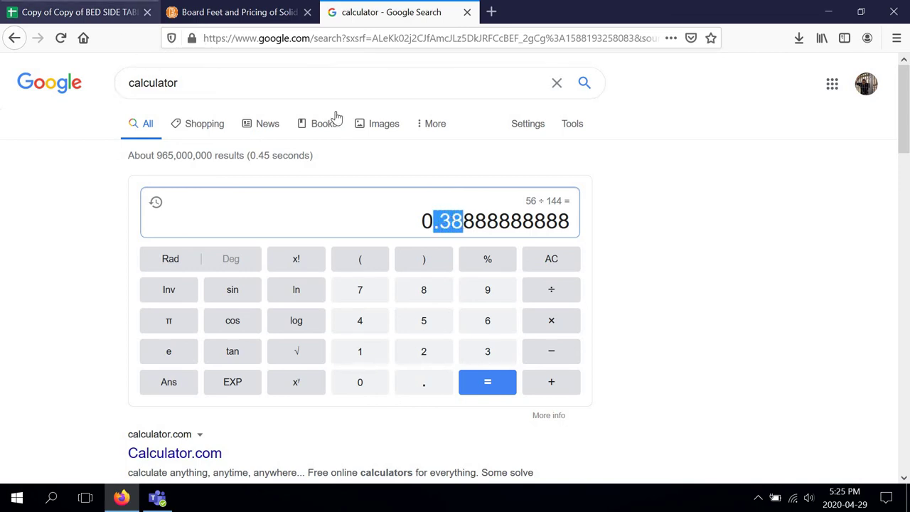
click(635, 234)
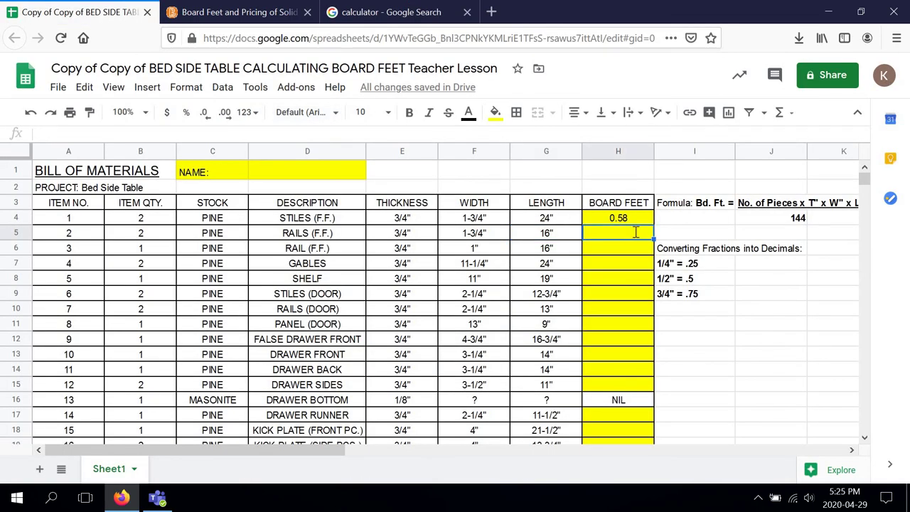
text(.38)
key(Return)
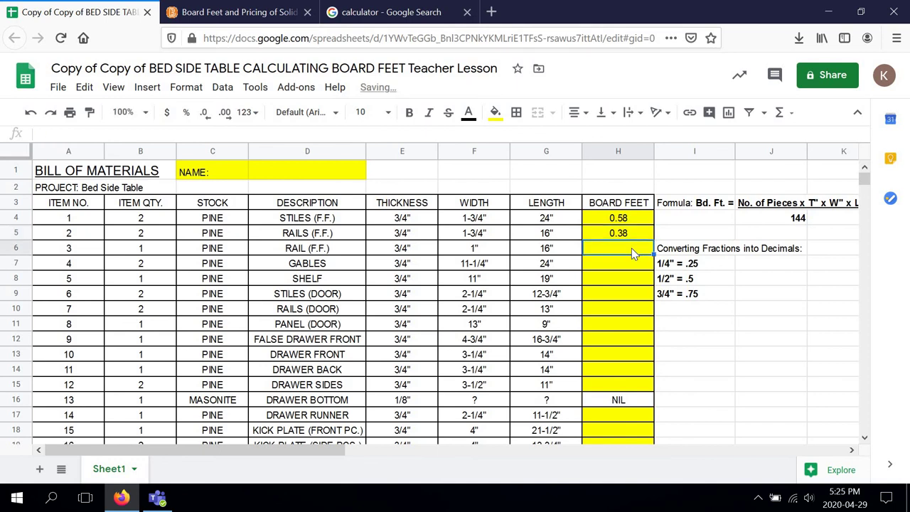
Step: Check the quantity, thickness, width and length of the single RAIL (F.F.) row, item 3
click(163, 253)
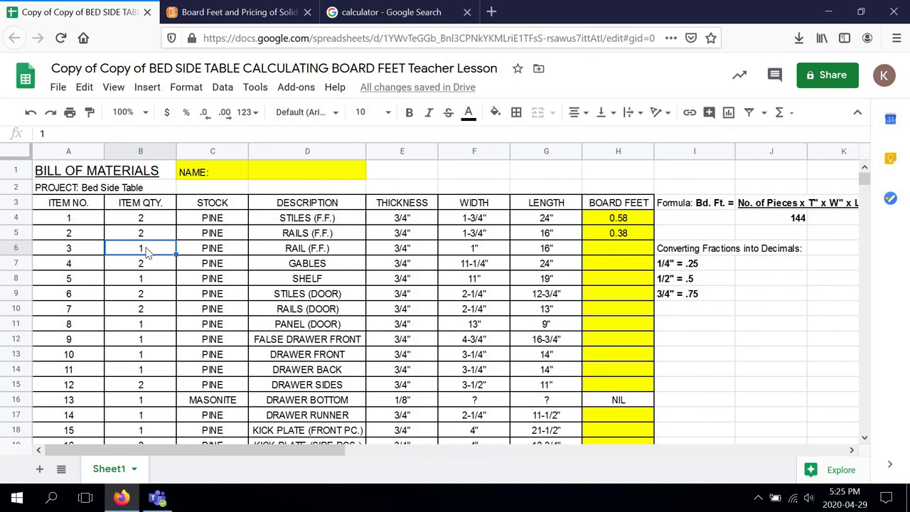
click(381, 251)
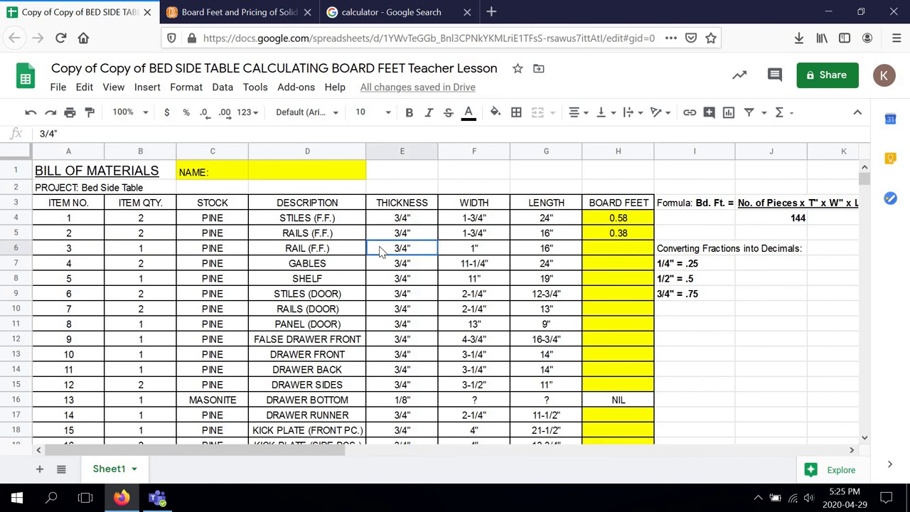
click(462, 252)
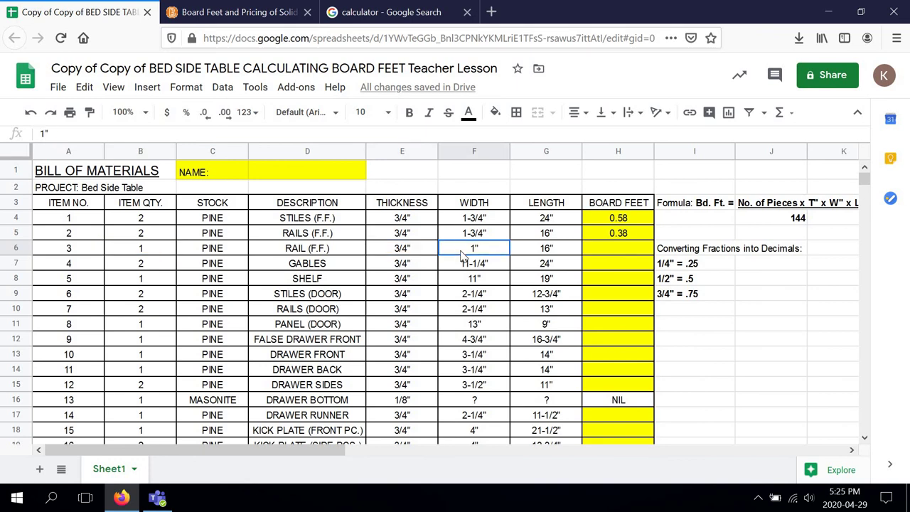
click(530, 255)
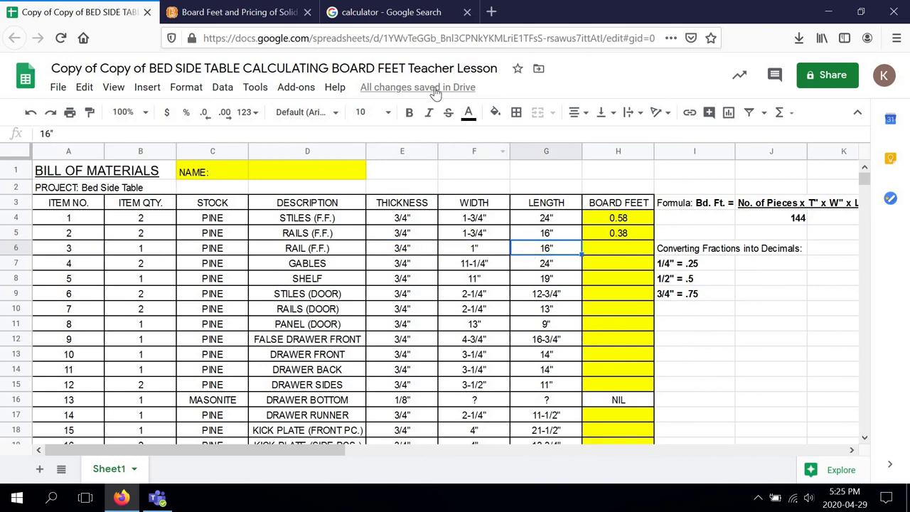
Step: Switch to the Google calculator, clear it and calculate 1 × 1 × 1 × 16 for the RAIL (F.F.) row
click(387, 12)
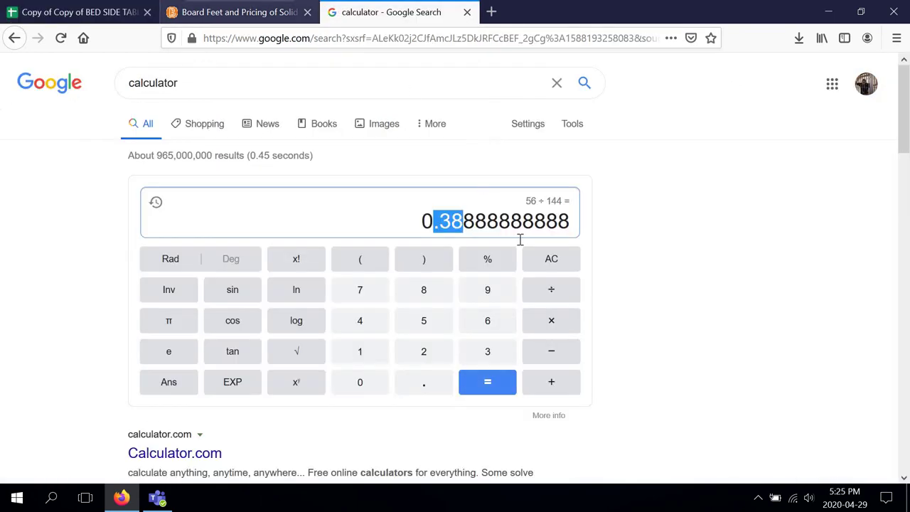
click(559, 270)
click(360, 351)
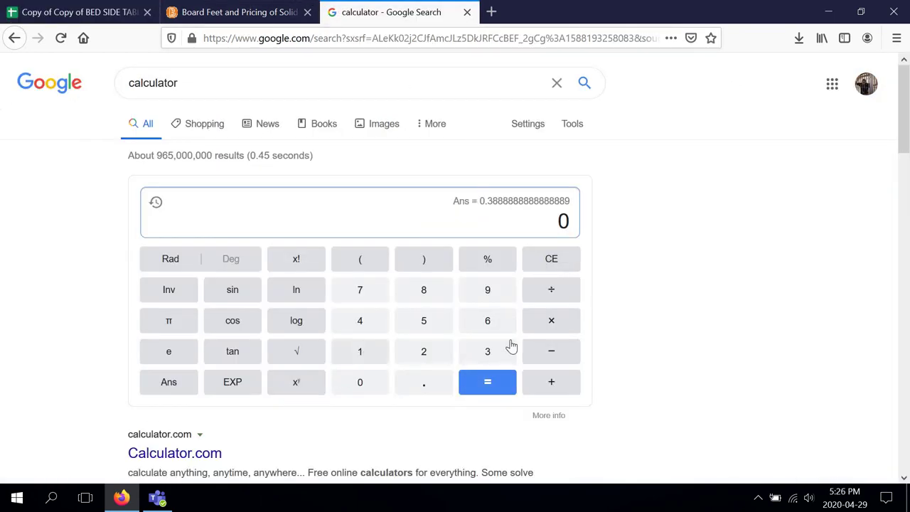
click(551, 321)
click(360, 351)
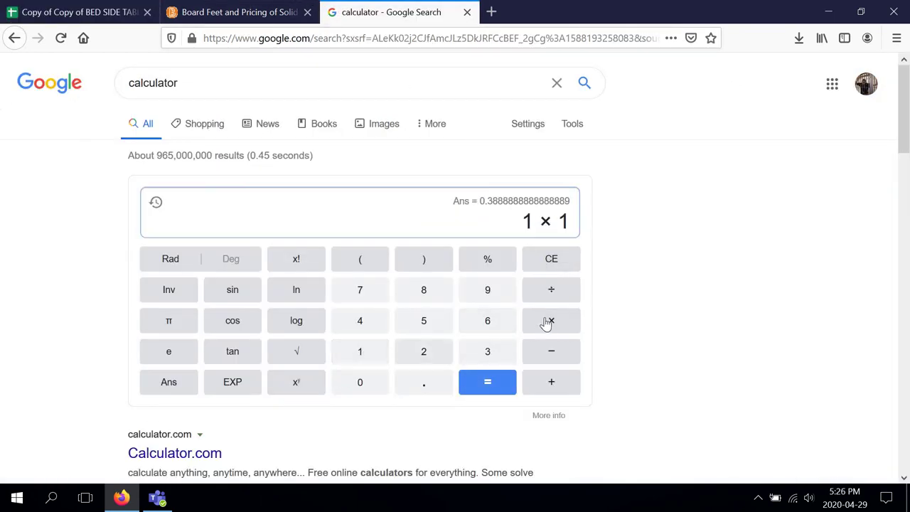
click(551, 321)
click(359, 351)
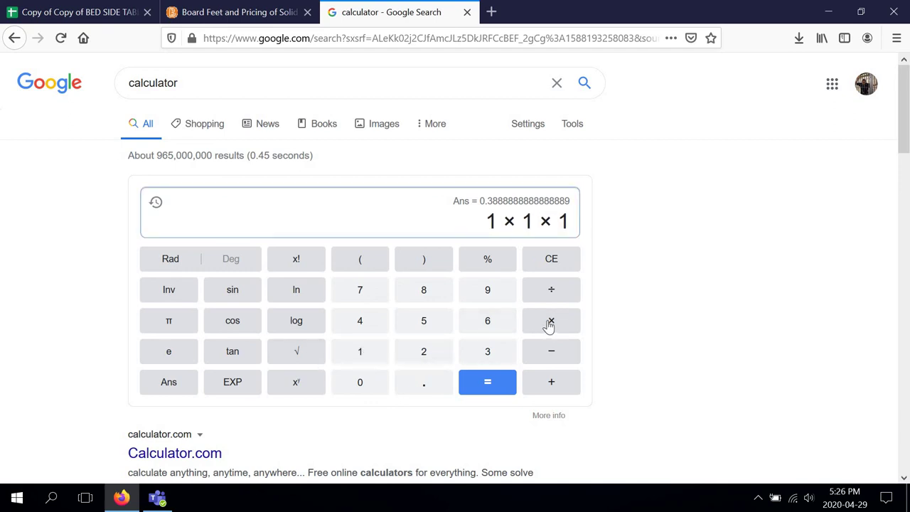
click(374, 358)
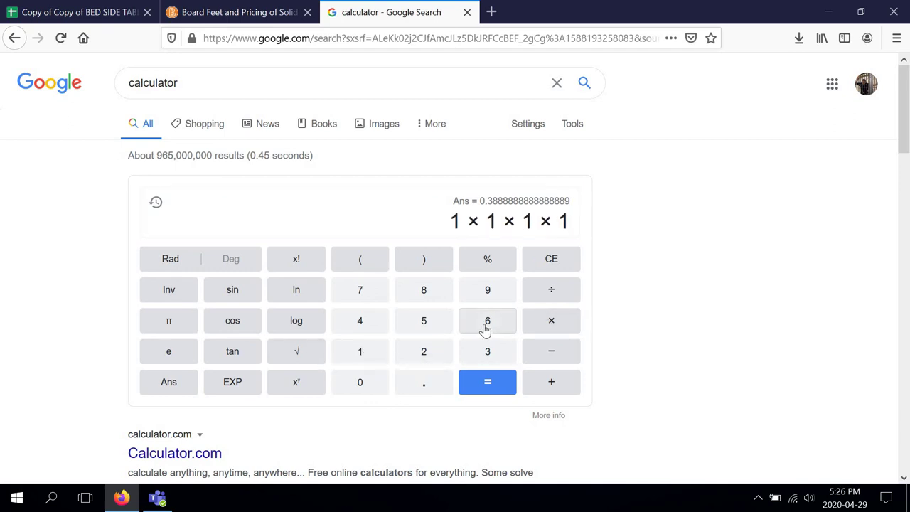
click(485, 327)
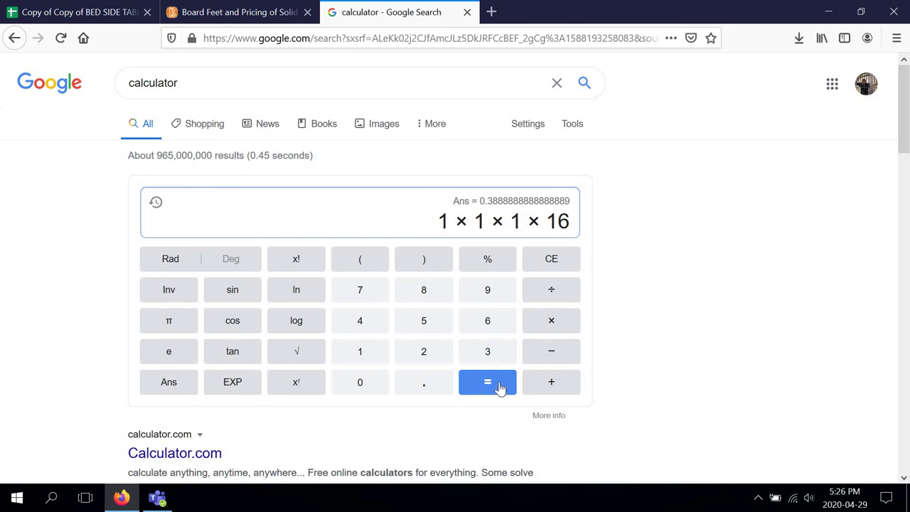
click(500, 385)
Step: Divide the RAIL (F.F.) product by 144 and highlight the result's decimal part to two places
click(540, 299)
click(359, 349)
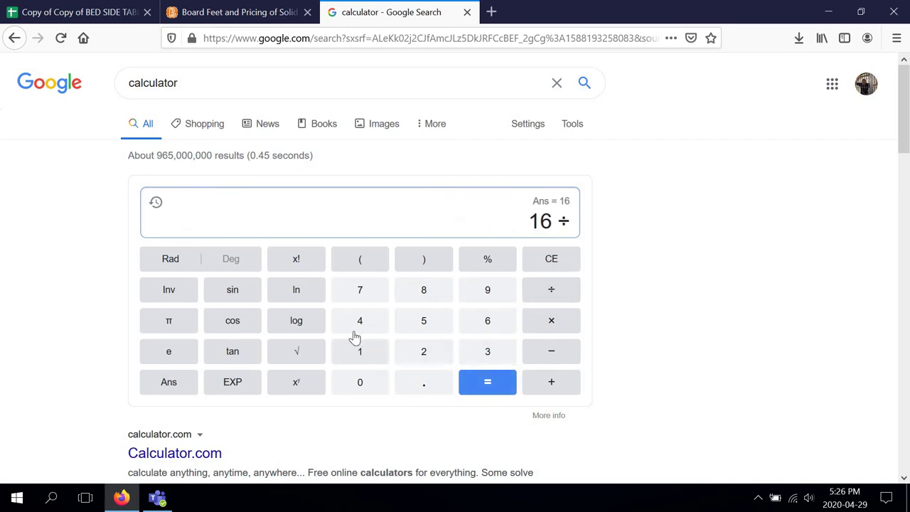
click(360, 320)
click(359, 321)
click(487, 382)
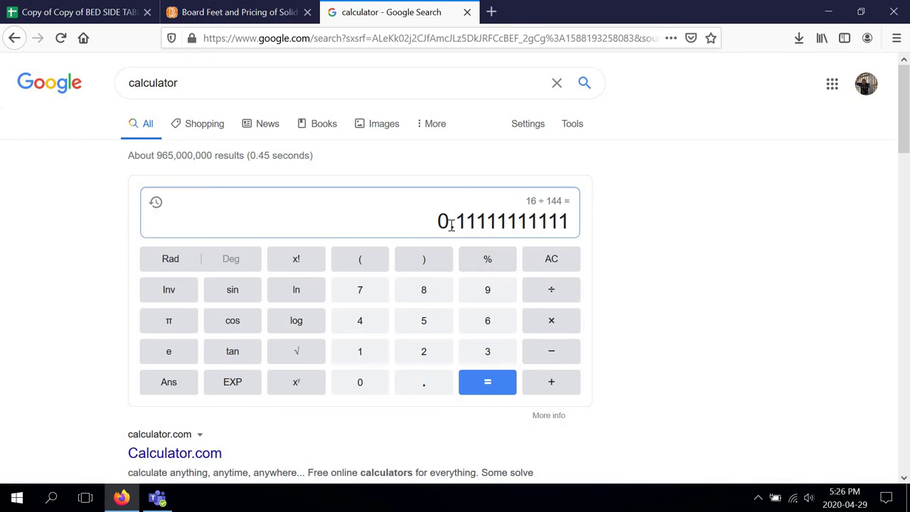
drag(451, 225, 475, 222)
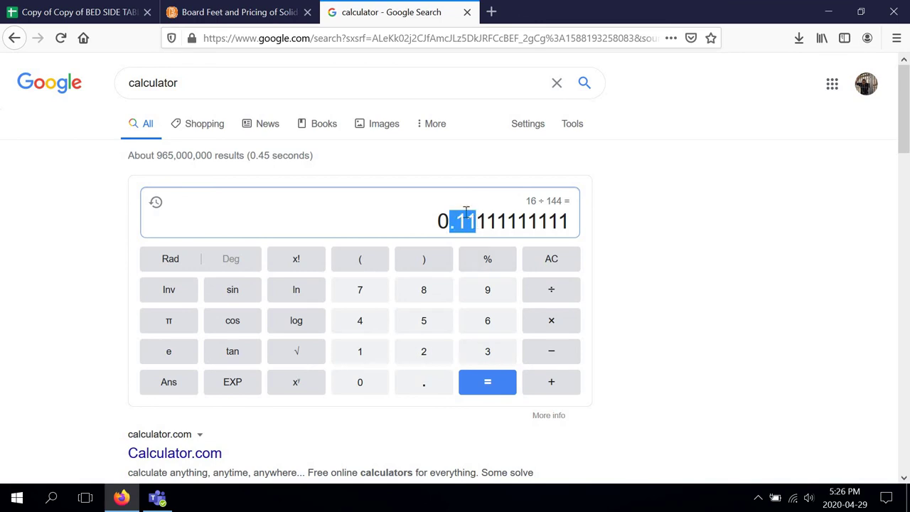
Step: Return to the bill of materials spreadsheet and enter .11 as the board feet for RAIL (F.F.)
click(76, 12)
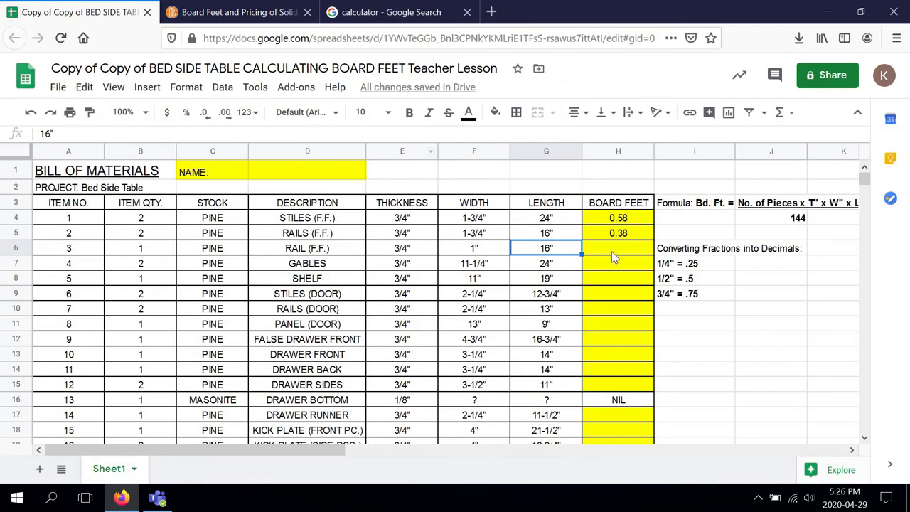
click(612, 251)
text(.11)
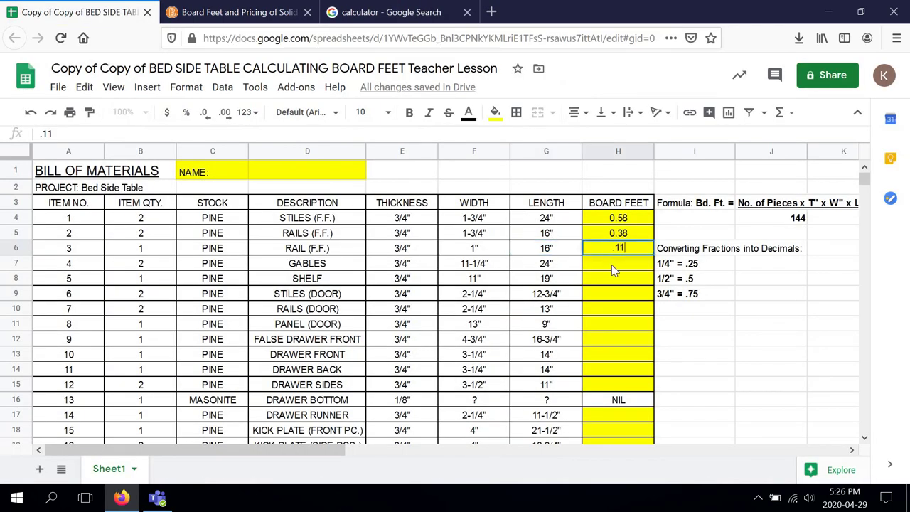
key(Return)
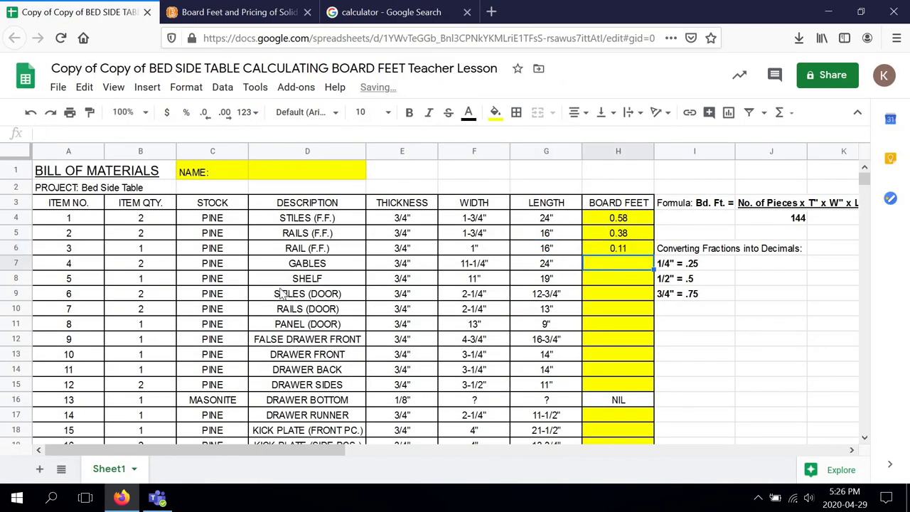
Step: Check the quantity, thickness, width and length of the GABLES row, item 4
click(158, 266)
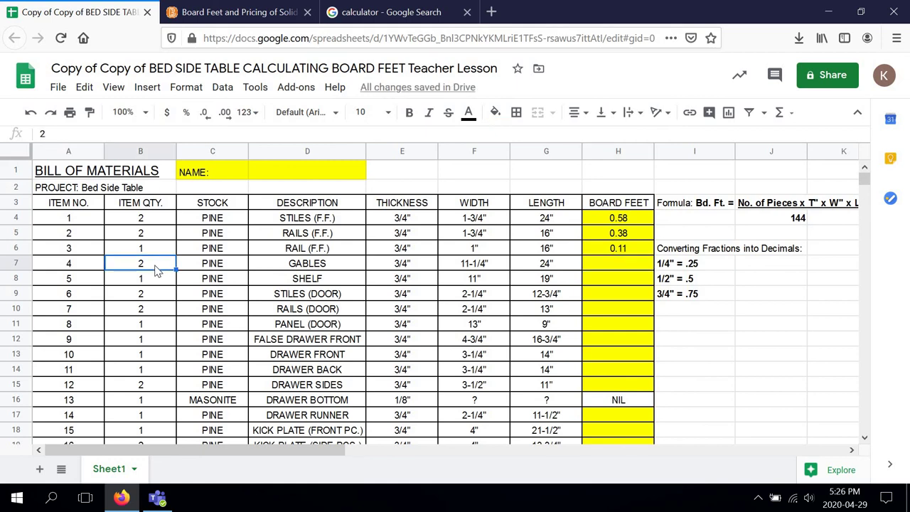
click(416, 260)
click(449, 264)
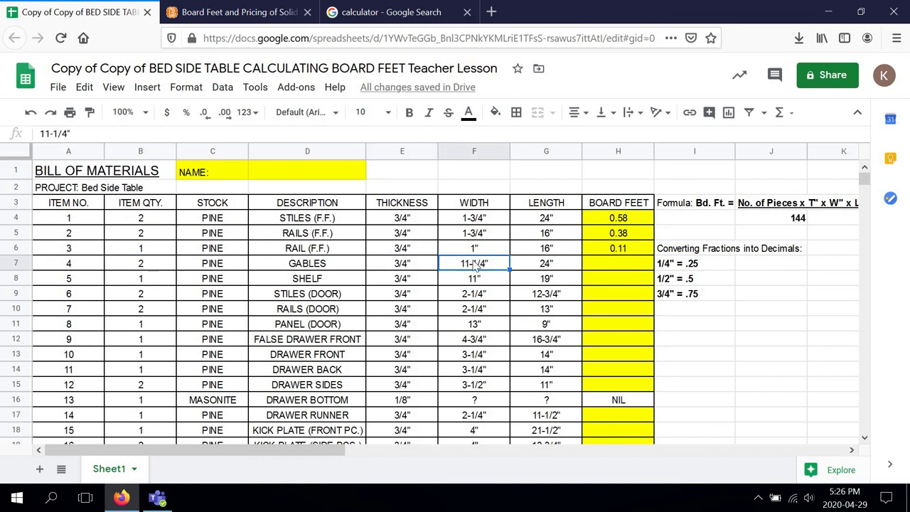
click(529, 267)
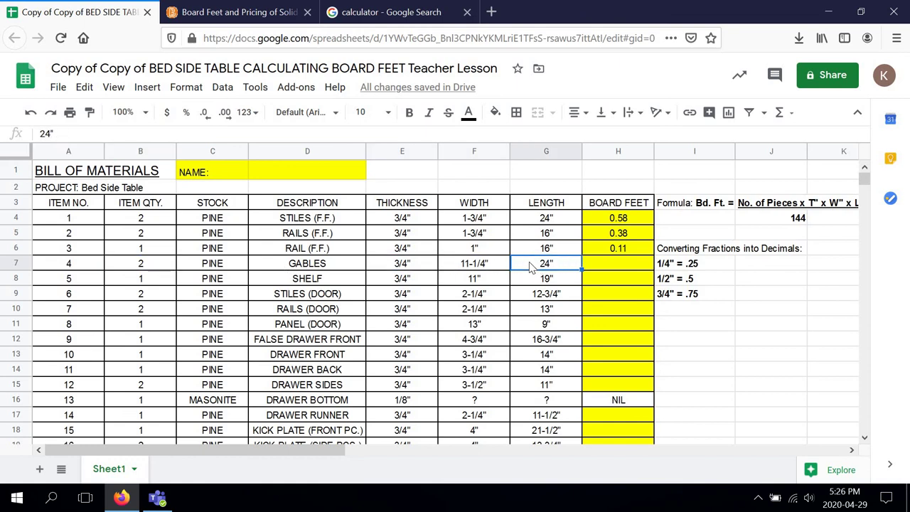
Step: Switch to the Google calculator, calculate 2 × 1 × 11.25 × 24 for the GABLES row and divide the product by 144
click(389, 12)
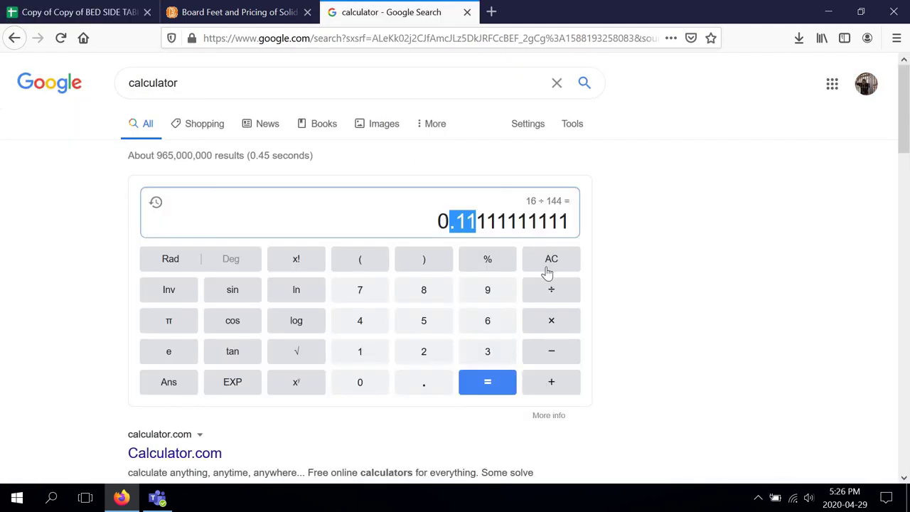
key(0)
key(2)
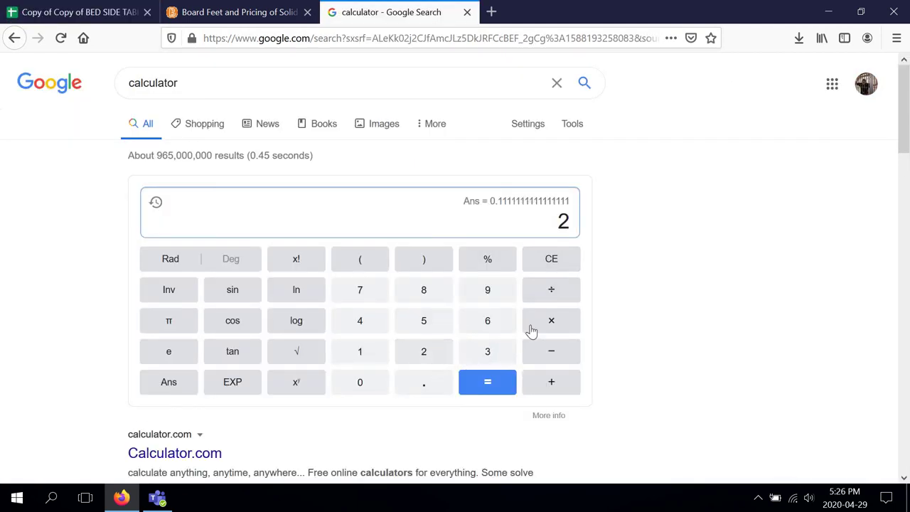
key(asterisk)
key(1)
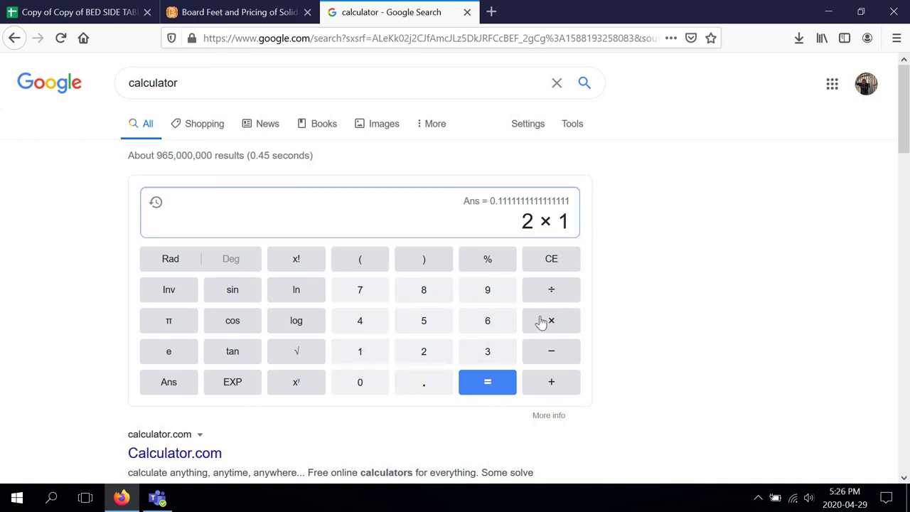
click(535, 323)
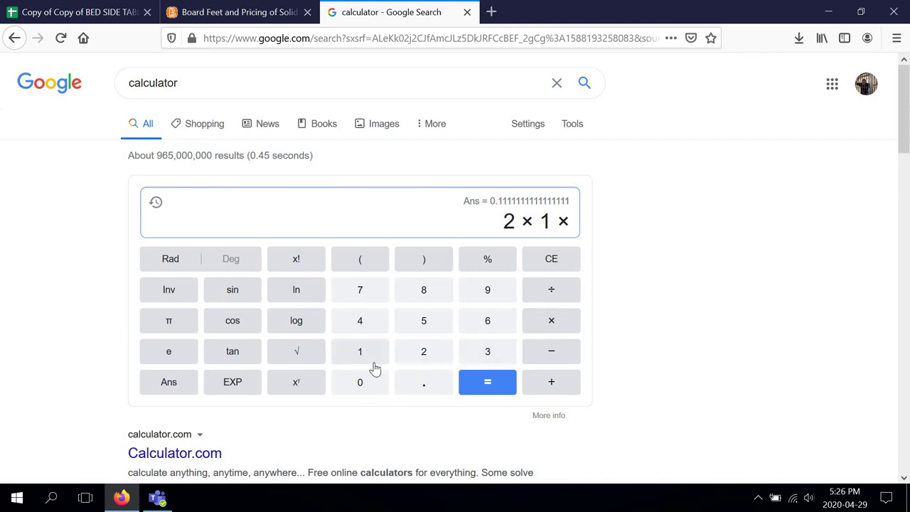
text(11.25)
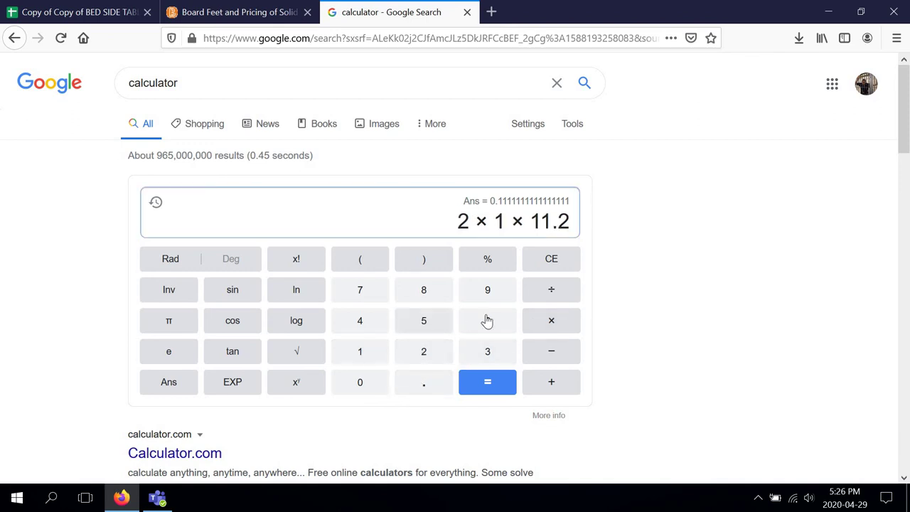
click(541, 325)
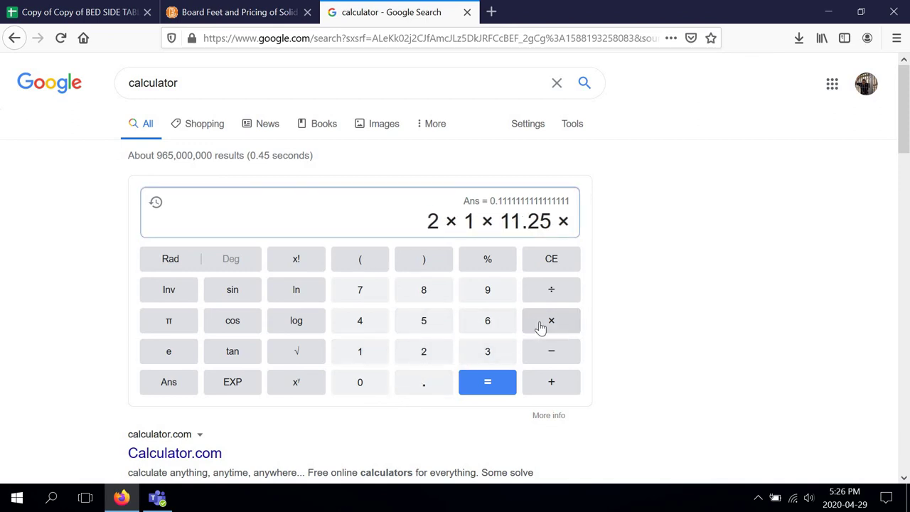
text(24)
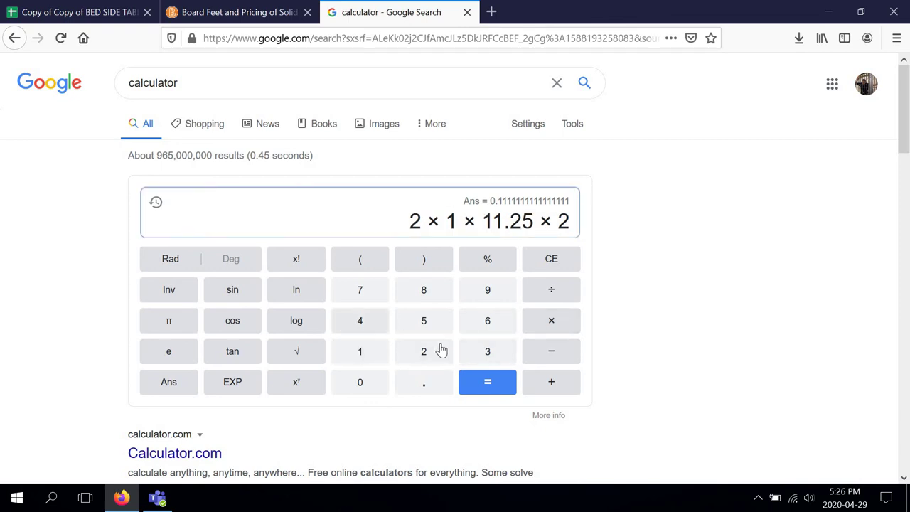
click(498, 388)
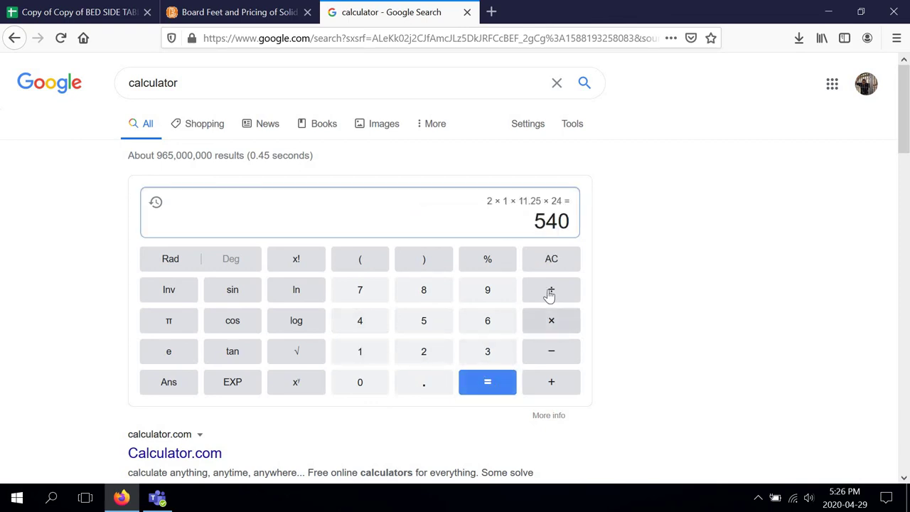
text(/144)
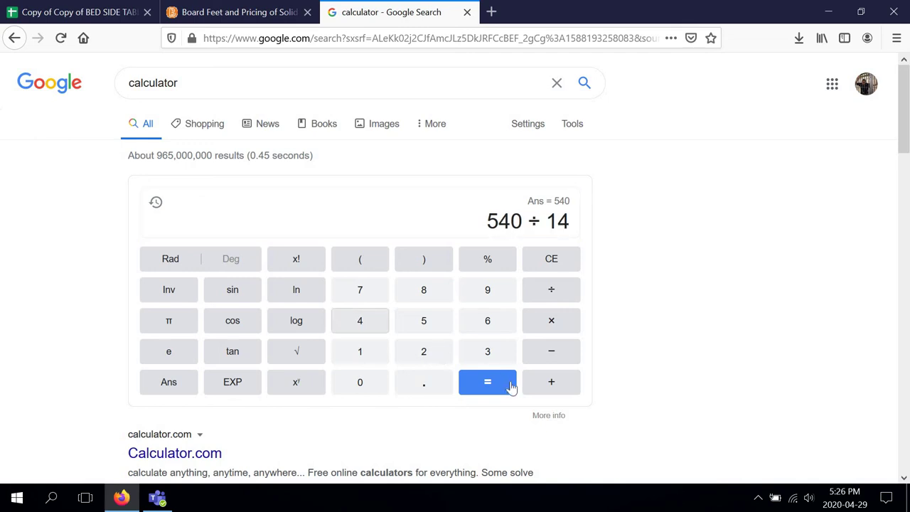
click(501, 384)
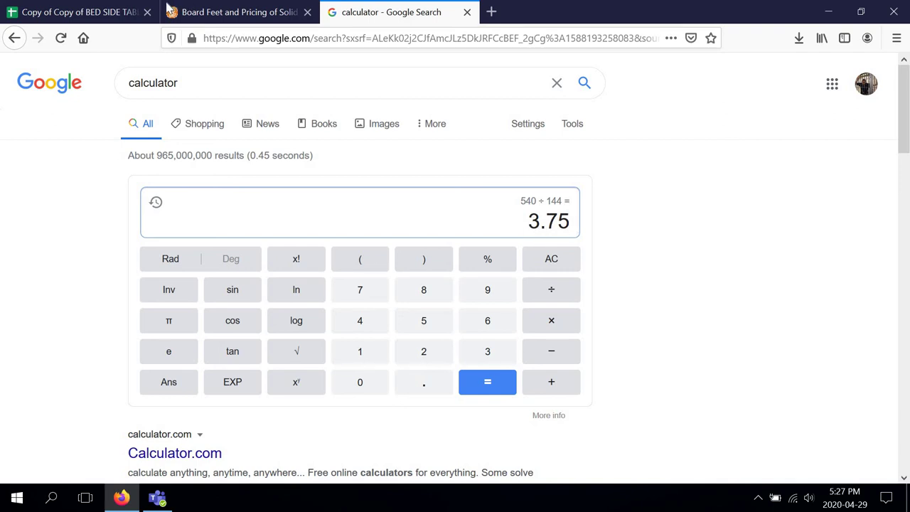
Step: Return to the bill of materials spreadsheet and enter 3.75 as the board feet for GABLES
click(114, 12)
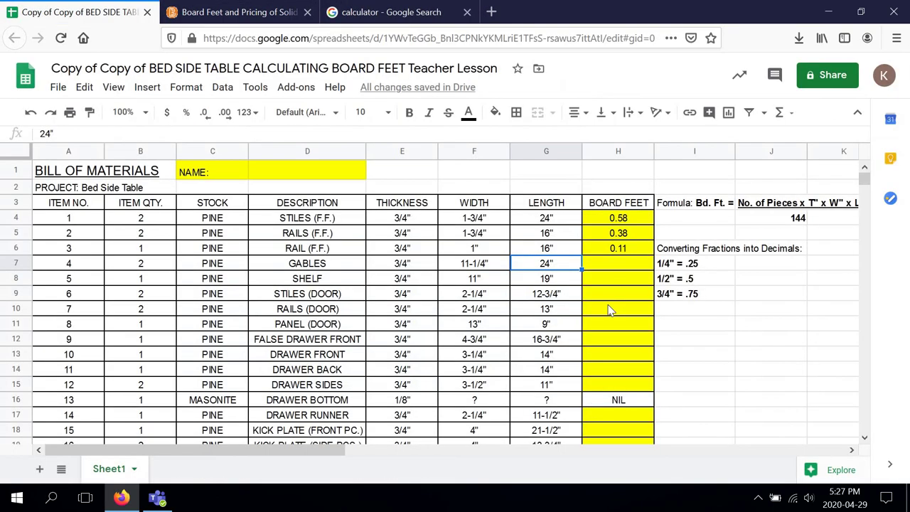
click(617, 267)
text(3.75)
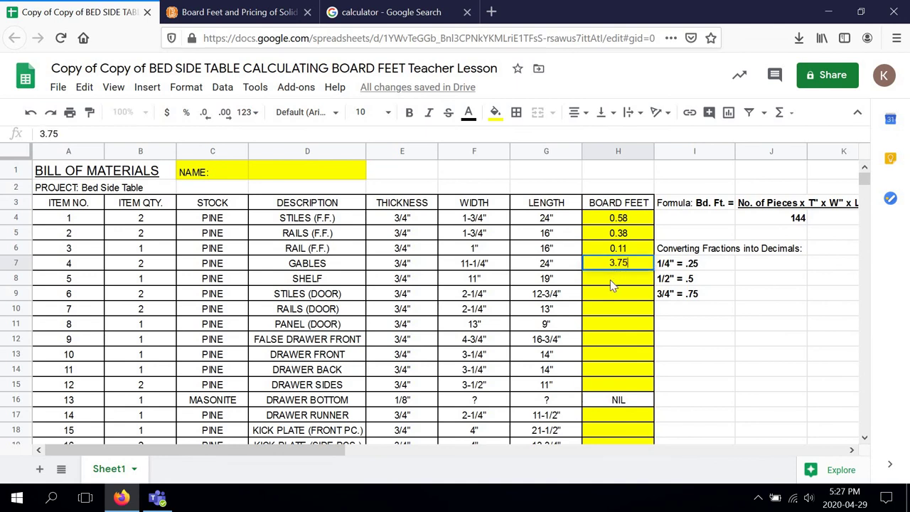
key(Return)
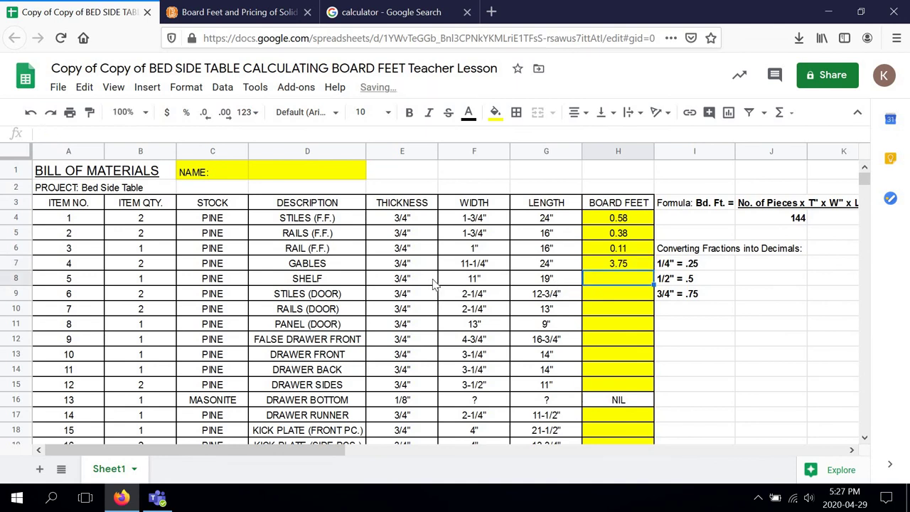
Step: Check the item number, quantity, thickness, width and length of the SHELF row, item 5
click(80, 283)
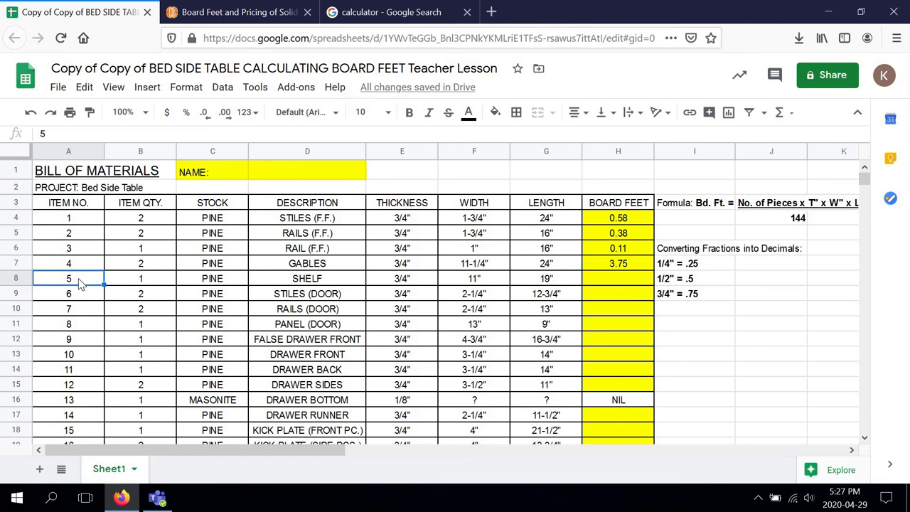
click(146, 282)
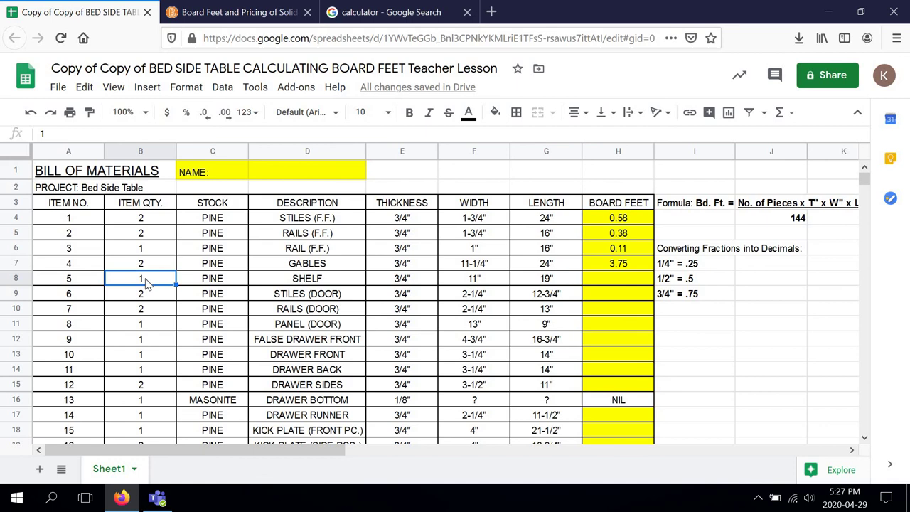
click(395, 285)
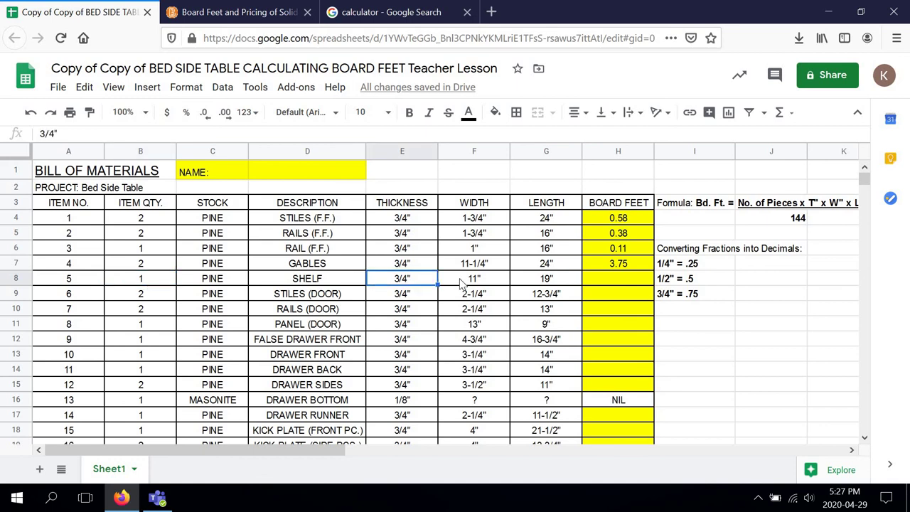
click(462, 283)
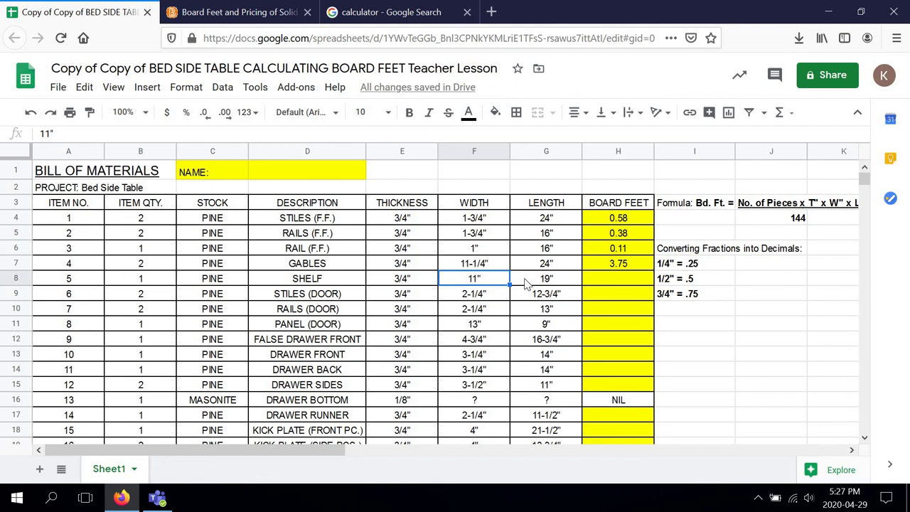
click(528, 283)
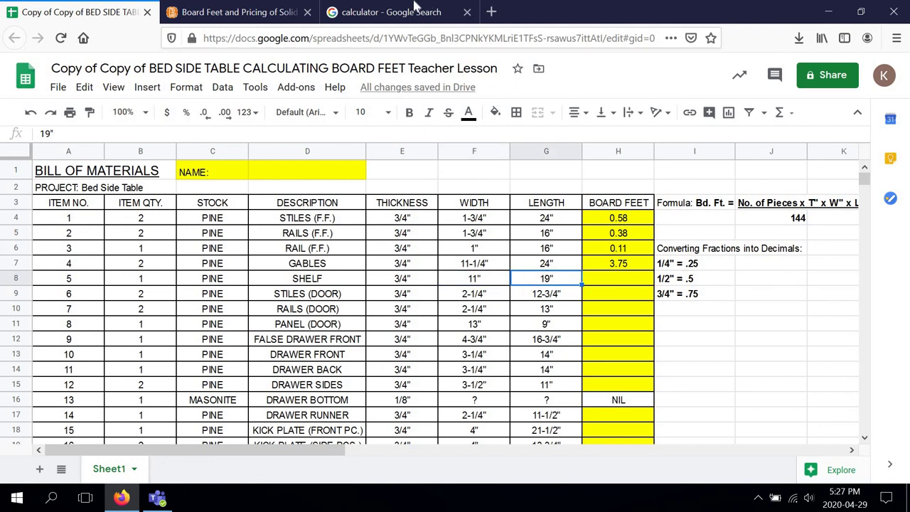
Step: Switch to the Google calculator, clear it and calculate 1 × 1 × 11 × 19 for the SHELF row
click(374, 20)
click(547, 260)
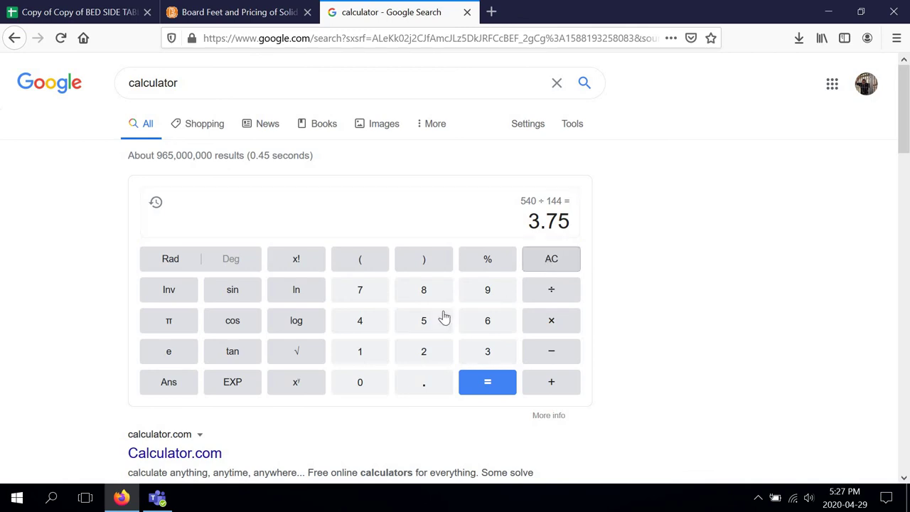
click(360, 353)
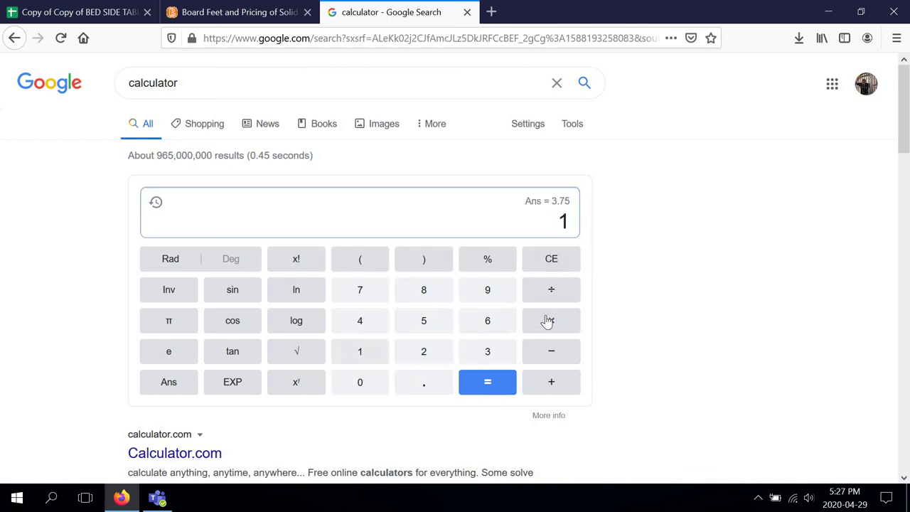
click(549, 320)
click(370, 356)
click(526, 328)
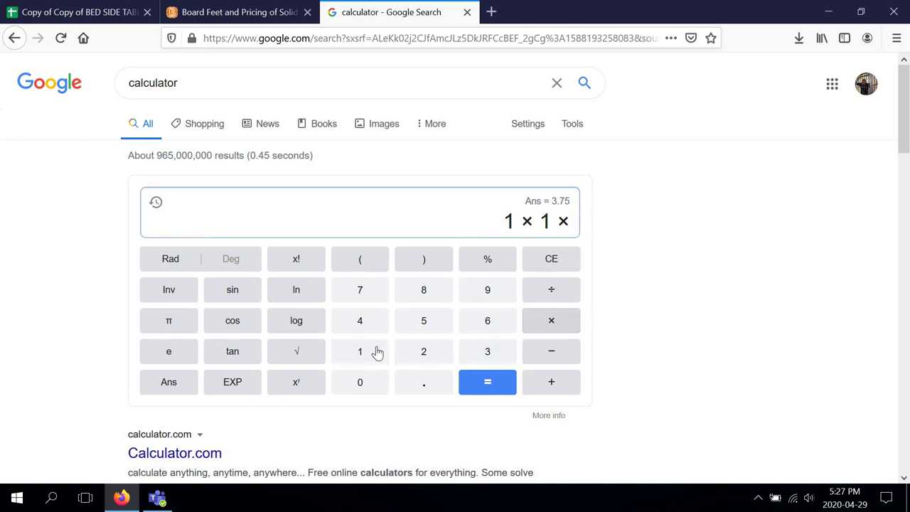
click(360, 351)
click(360, 351)
click(542, 320)
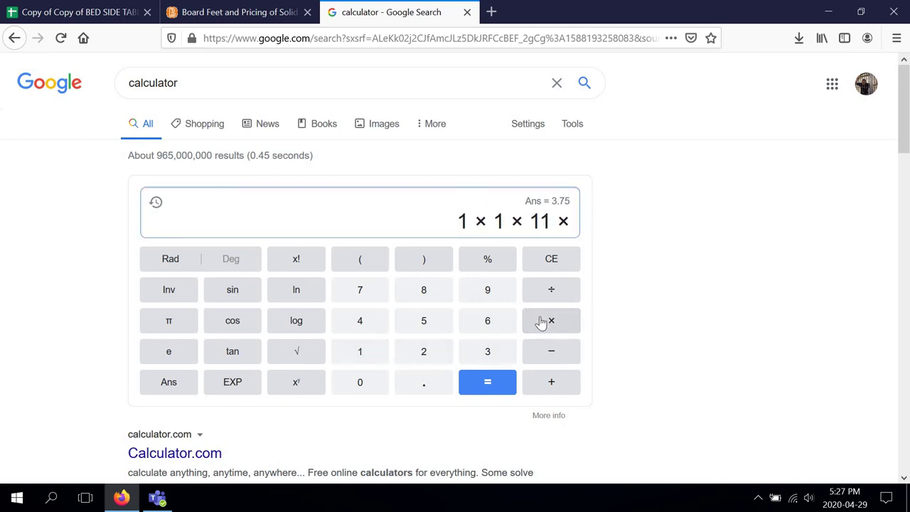
text(1)
click(483, 297)
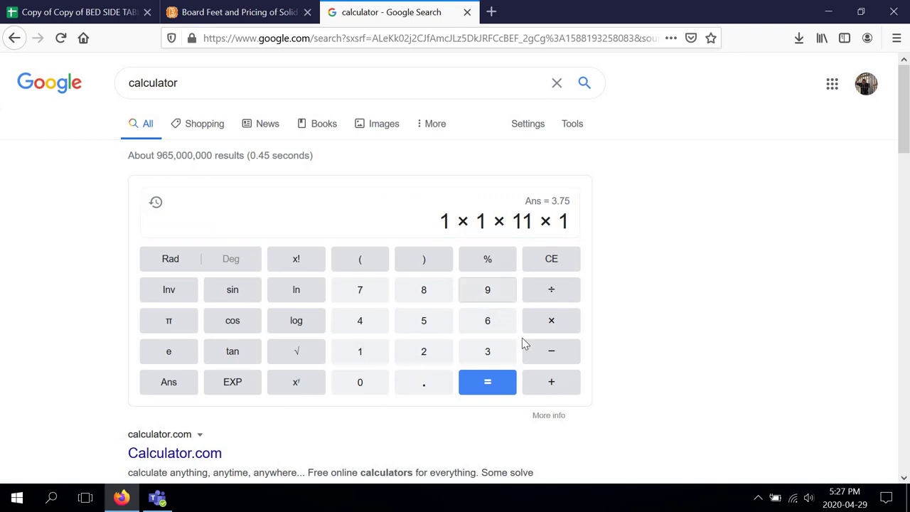
click(493, 389)
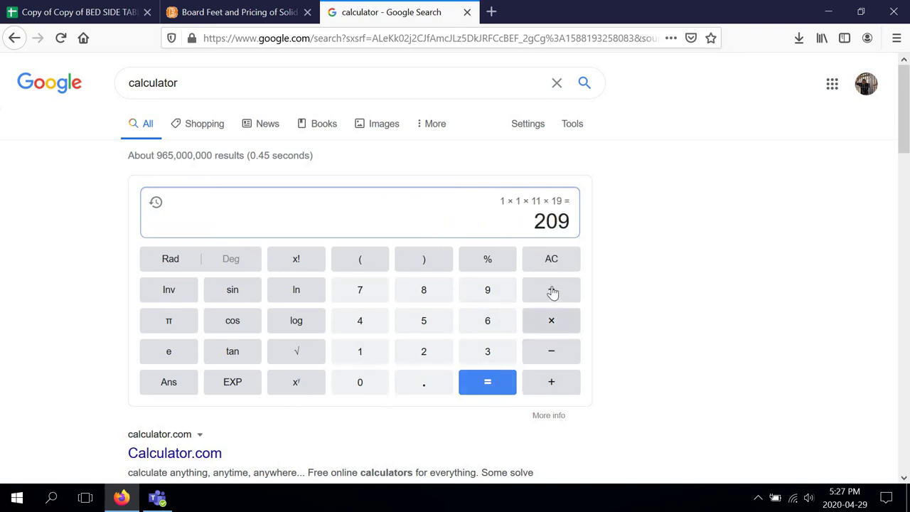
Step: Divide the SHELF product by 144 and highlight the result up to its second decimal place
click(543, 292)
click(369, 348)
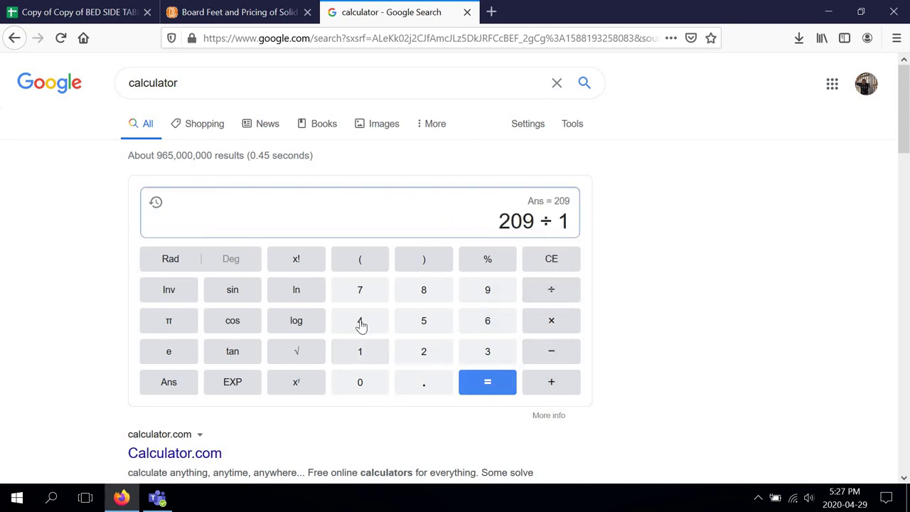
click(361, 325)
text(44)
click(487, 384)
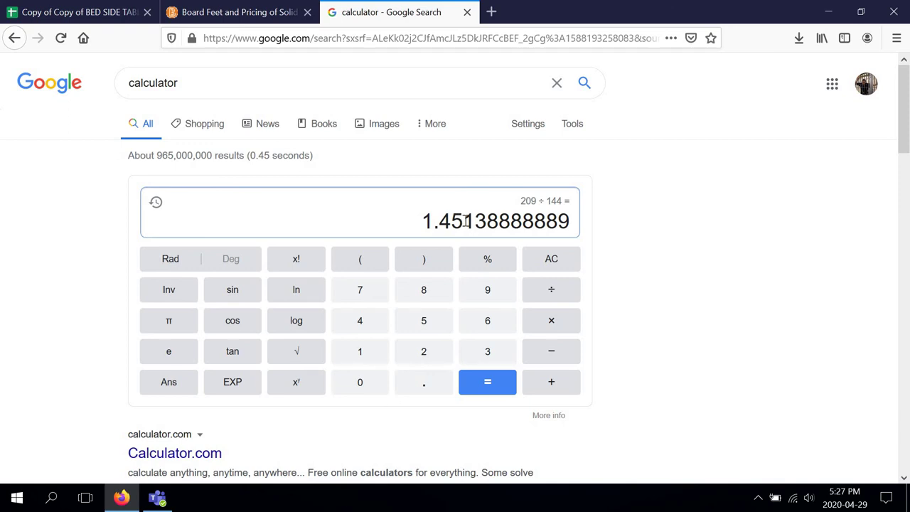
drag(465, 221, 422, 222)
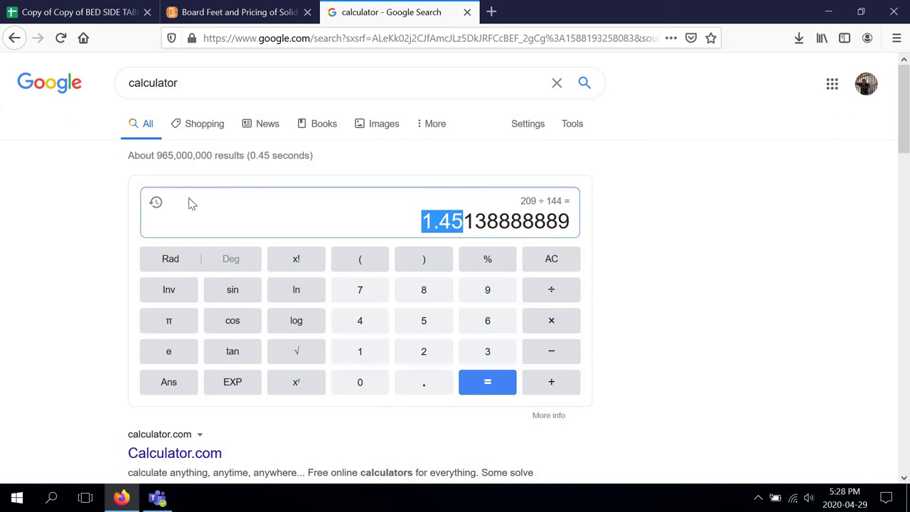
Step: Return to the bill of materials spreadsheet and enter 1.45 as the board feet for SHELF
click(111, 17)
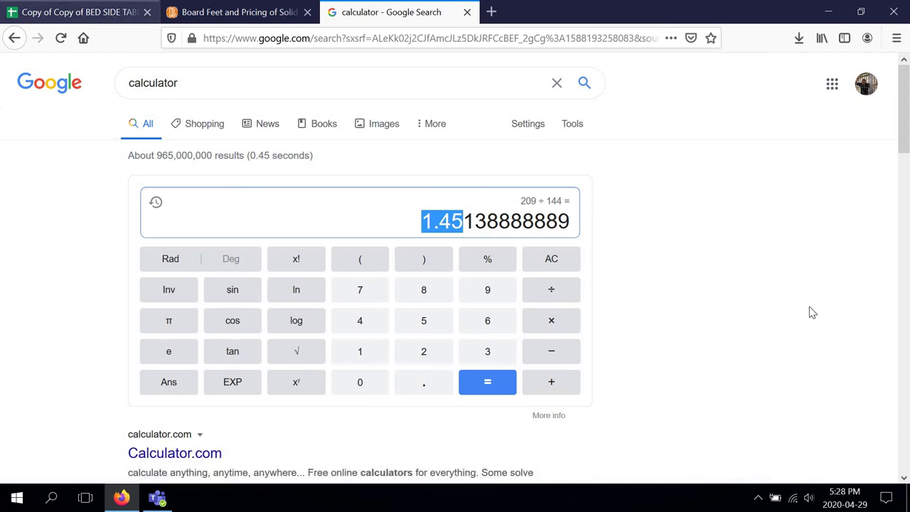
click(627, 281)
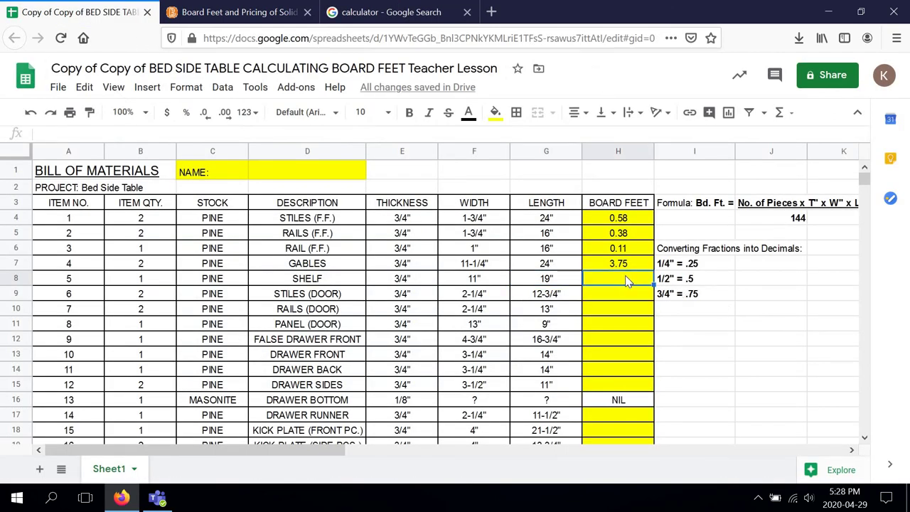
text(1.45)
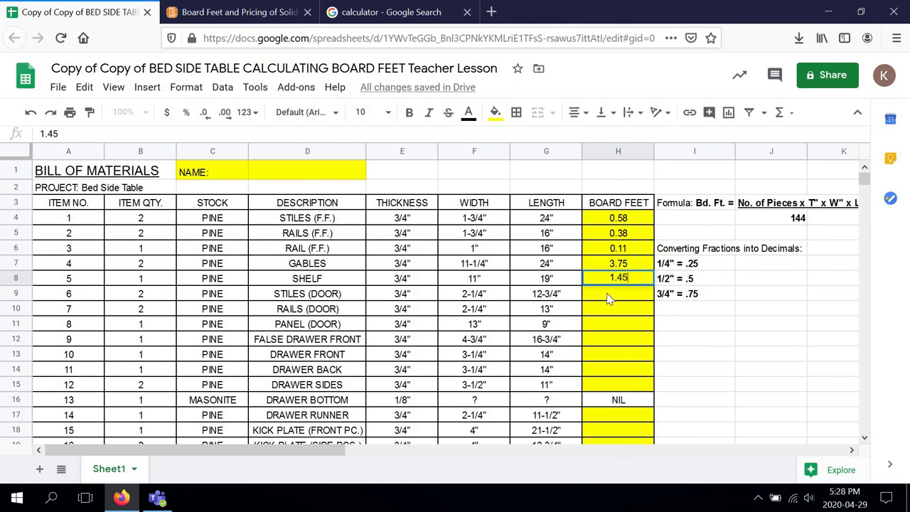
key(Return)
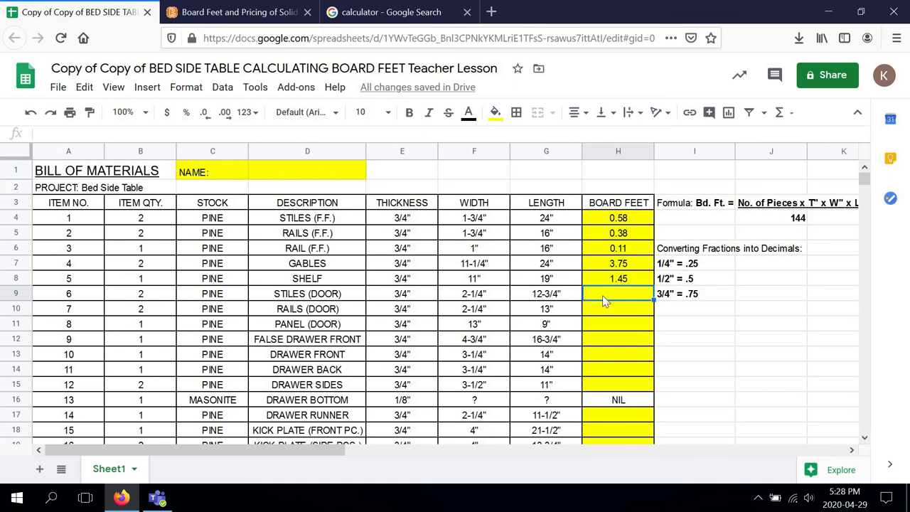
Step: Enter the board feet of the door parts: .39 for STILES (DOOR), .4 for RAILS (DOOR) and .81 for PANEL (DOOR)
text(.39)
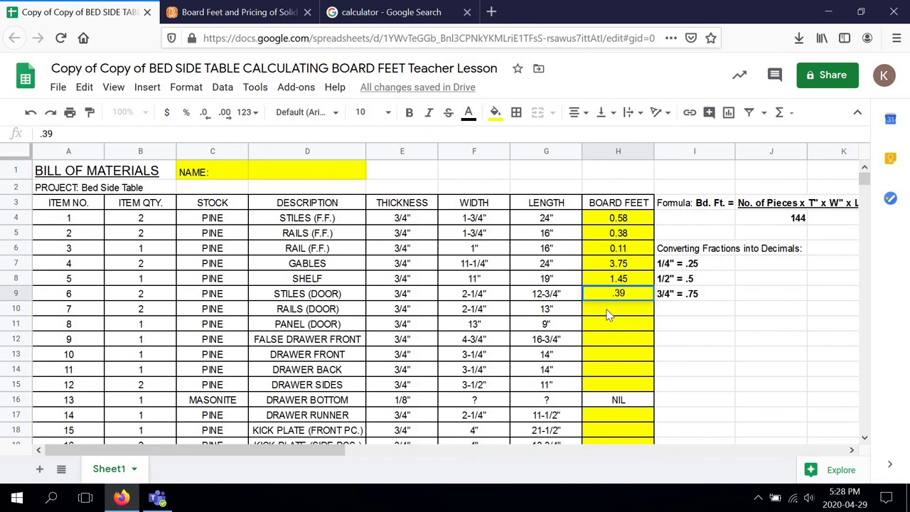
key(Return)
text(.4)
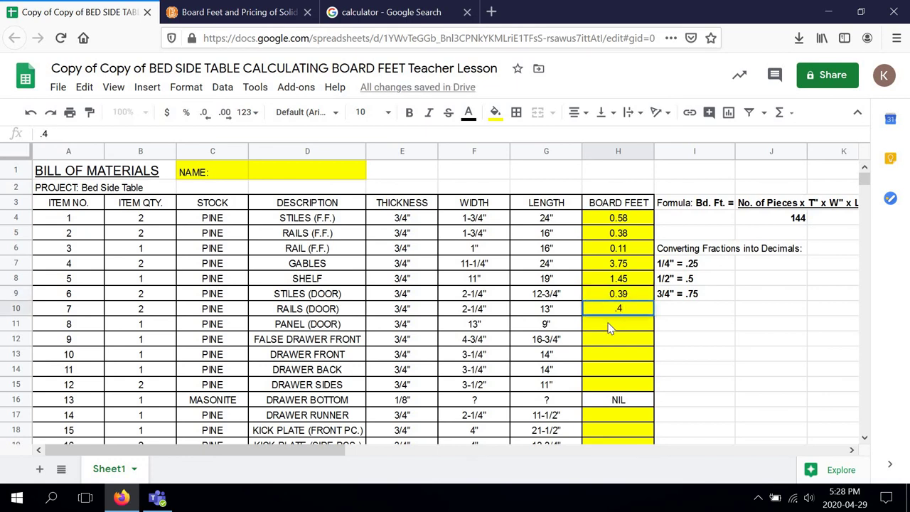
key(Return)
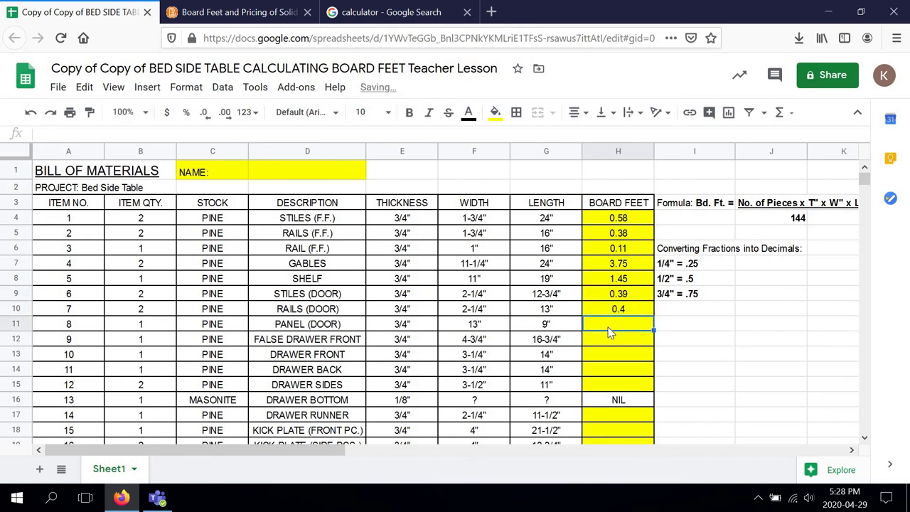
text(.81)
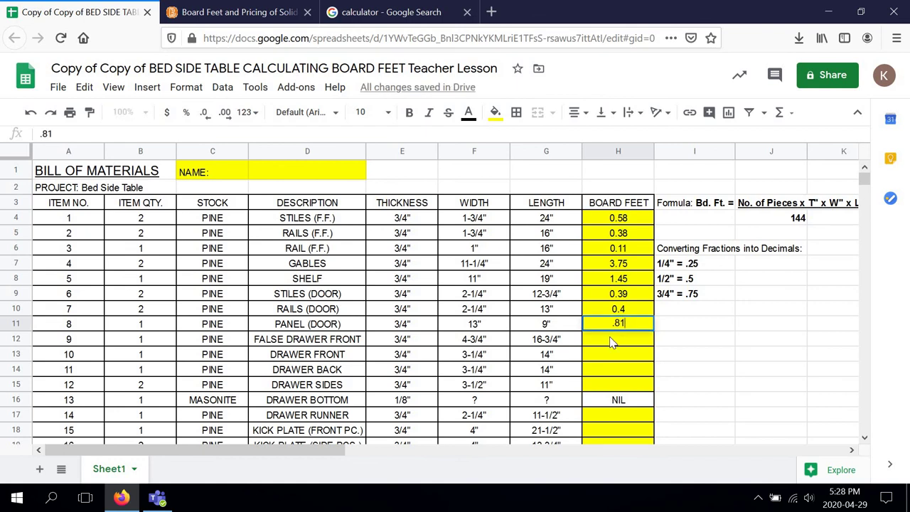
key(Return)
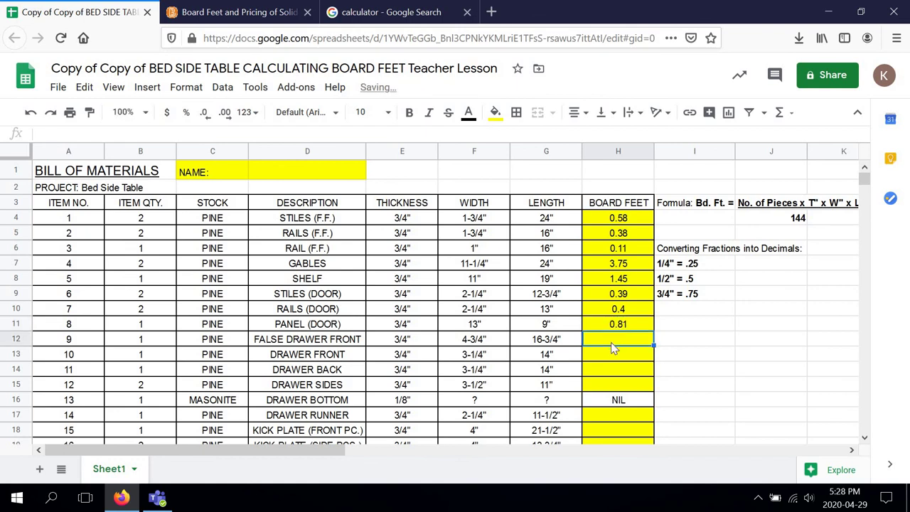
Step: Enter the drawer parts' board feet: .55 for FALSE DRAWER FRONT, .31 for both DRAWER FRONT and DRAWER BACK, and .53 for DRAWER SIDES
text(.55)
key(Return)
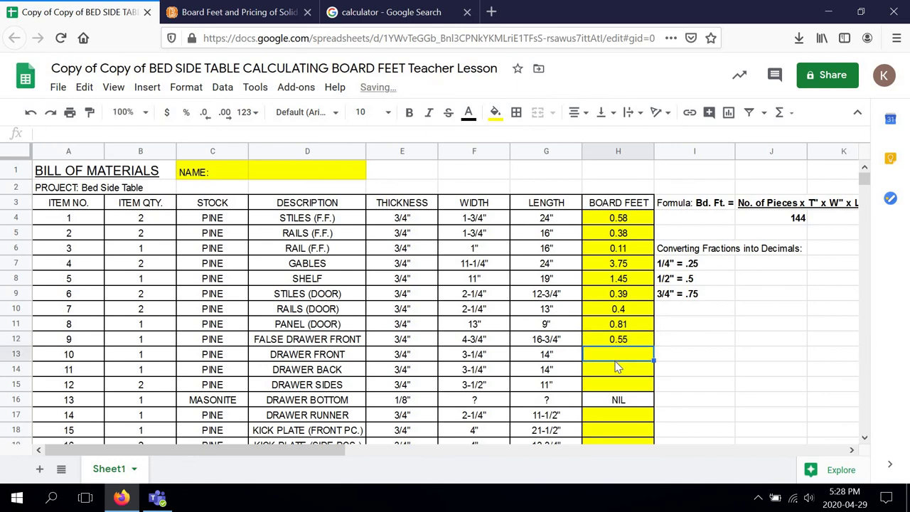
text(.31)
key(Return)
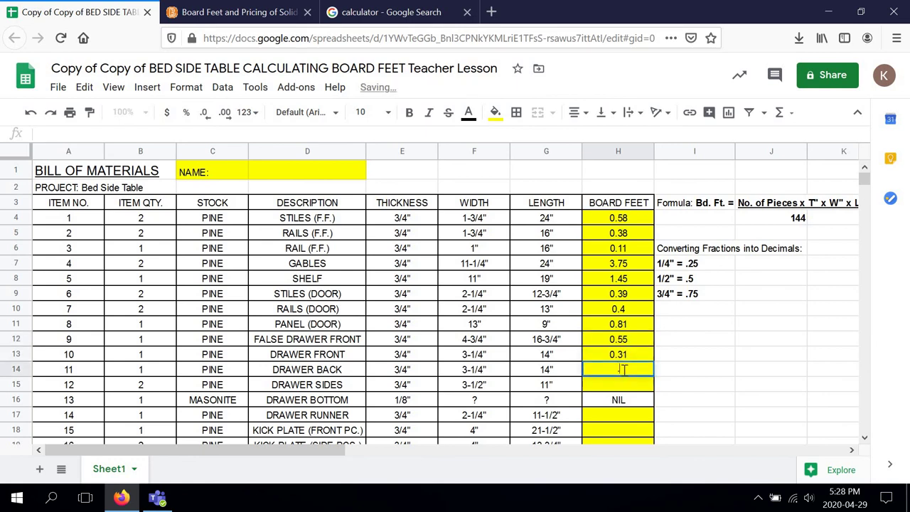
key(Return)
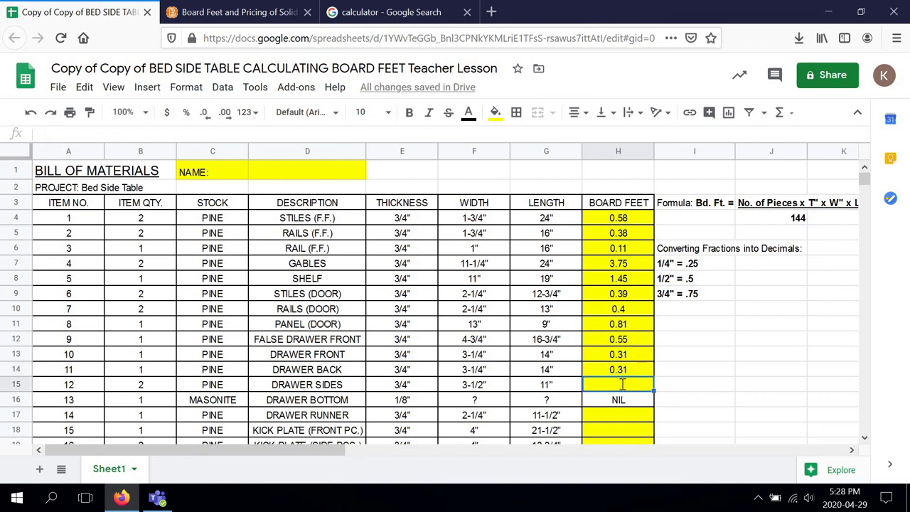
text(.53)
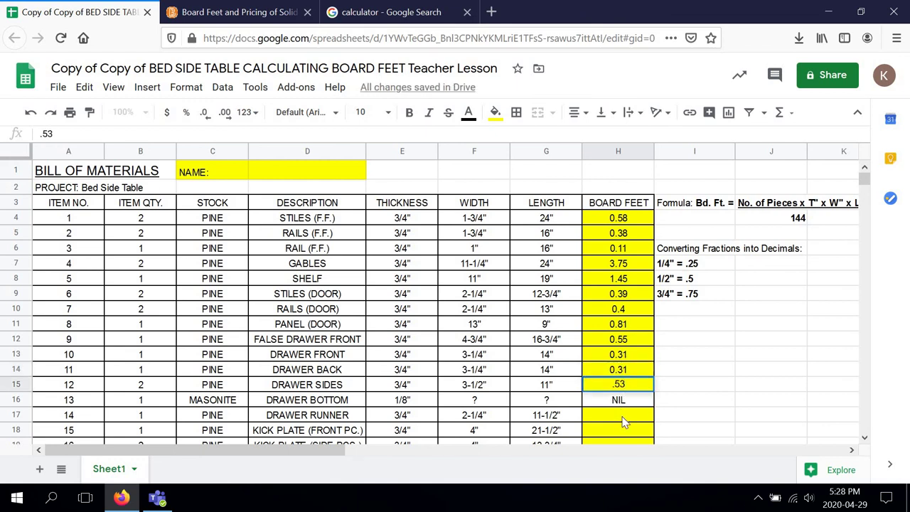
Step: Enter the remaining pine board feet: .17 for DRAWER RUNNER, .59 for the front KICK PLATE, .76 for the side KICK PLATES and 1.82 for TOP
click(623, 422)
scroll(626, 413, down, 2)
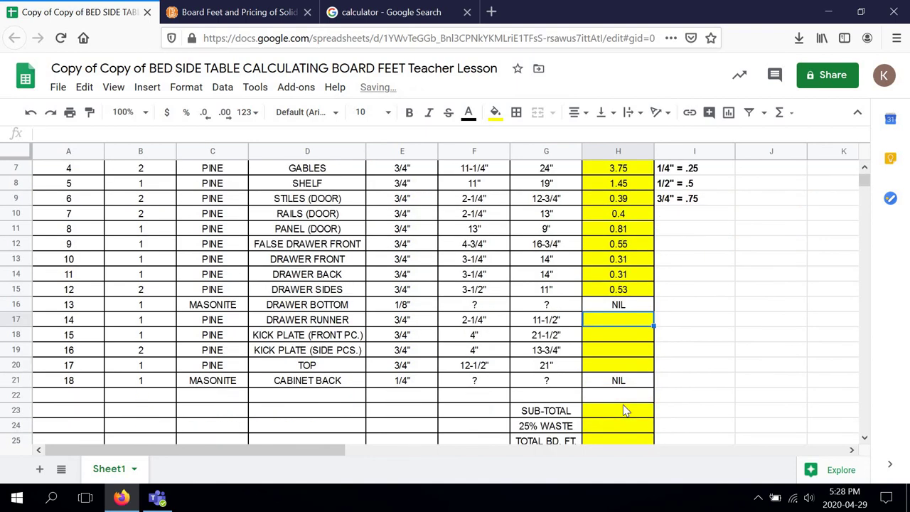
text(.17)
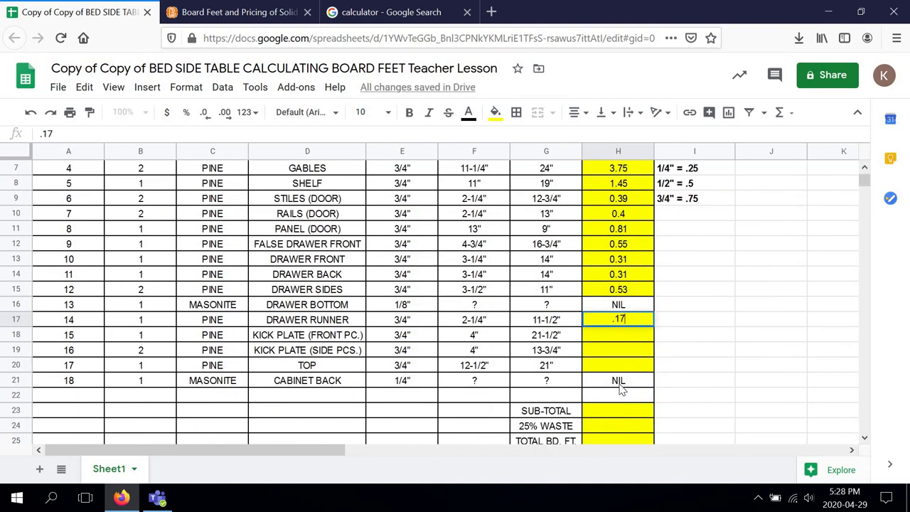
click(617, 340)
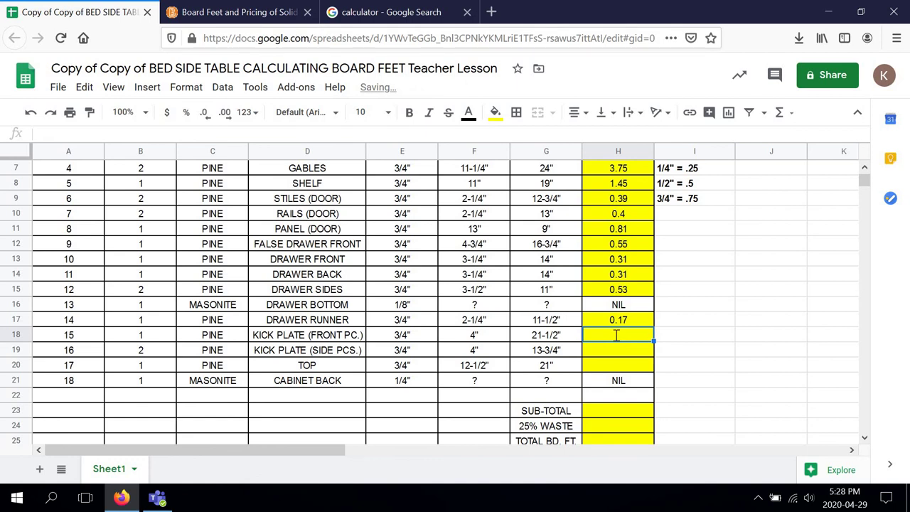
text(.59)
click(617, 350)
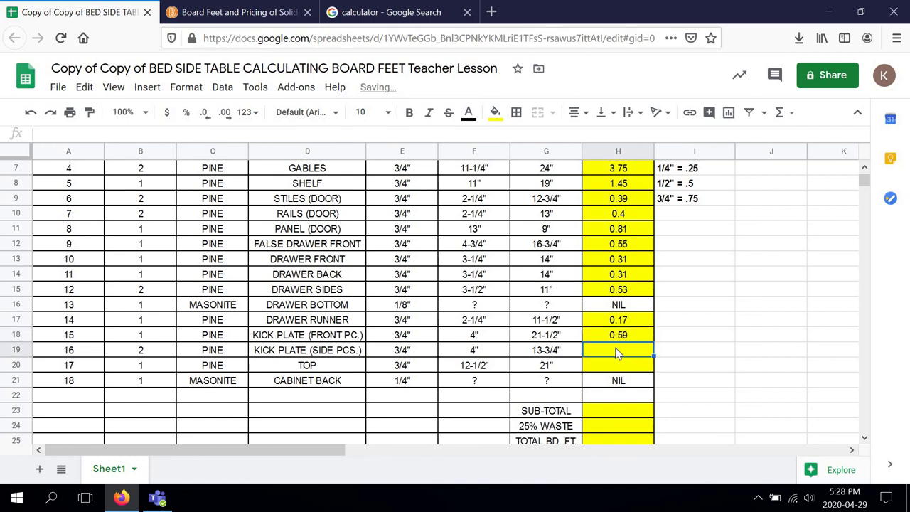
text(.76)
click(618, 366)
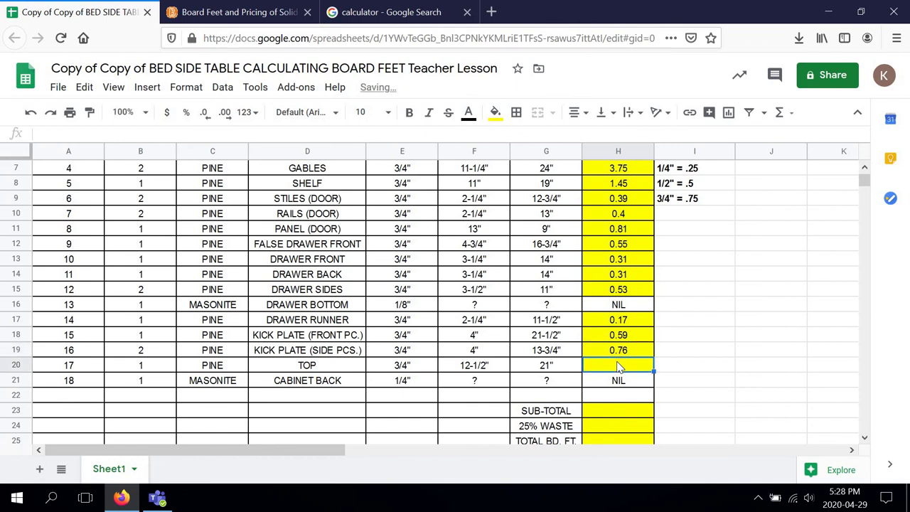
text(1.82)
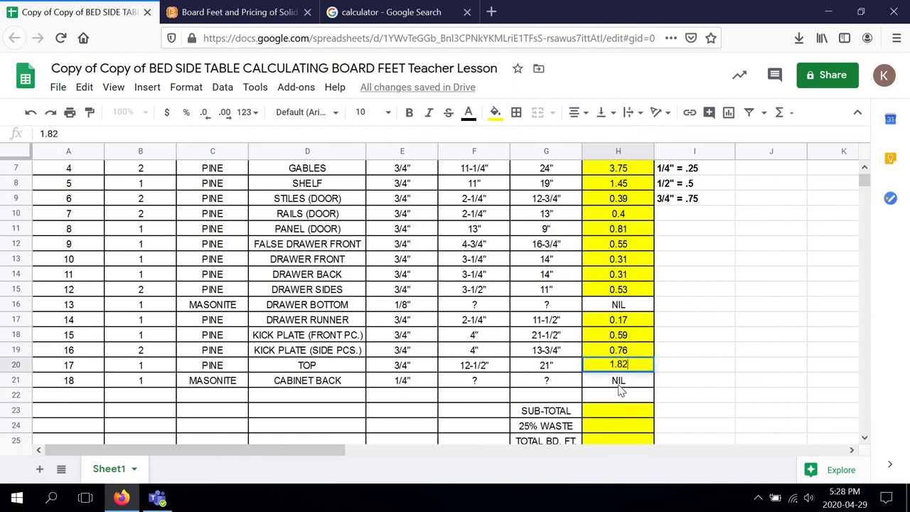
click(618, 385)
Step: Review the filled BOARD FEET column and the SUB-TOTAL, 25% WASTE and TOTAL BD. FT. rows below it
scroll(649, 275, up, 2)
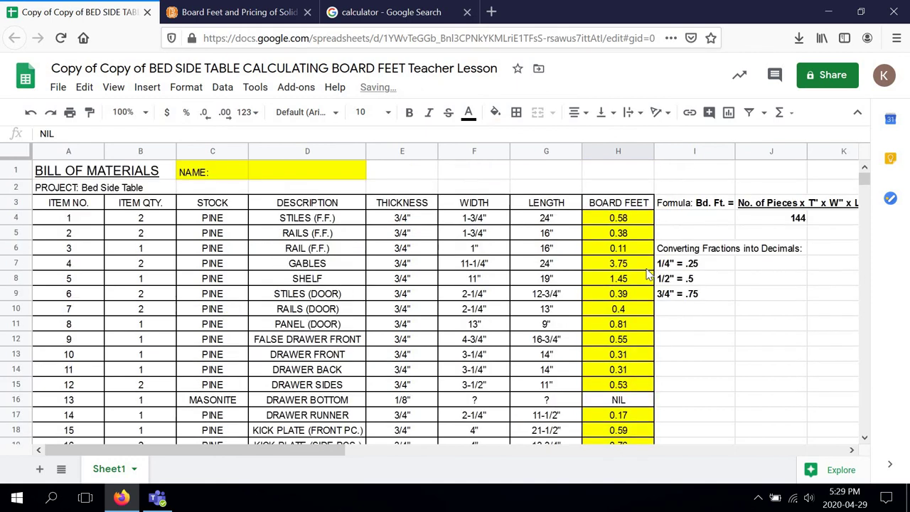
scroll(648, 274, down, 1)
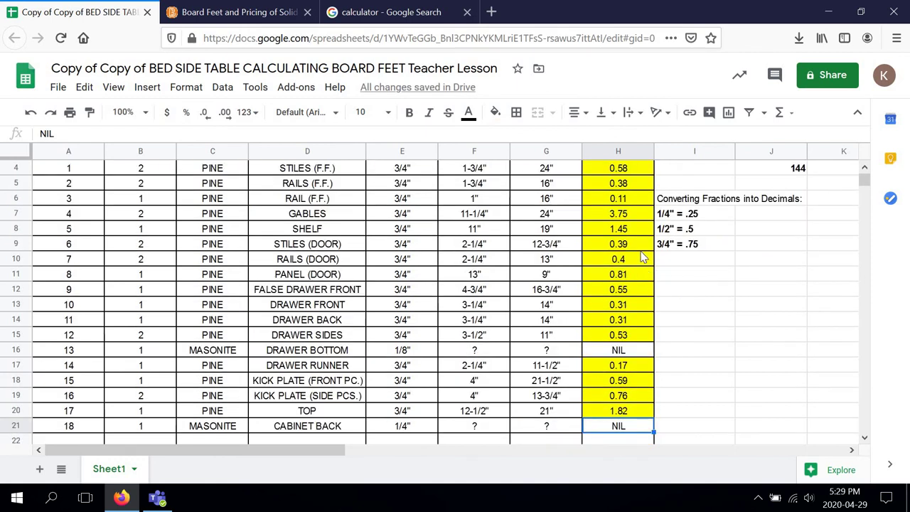
scroll(183, 265, up, 1)
scroll(165, 283, down, 1)
scroll(164, 283, down, 2)
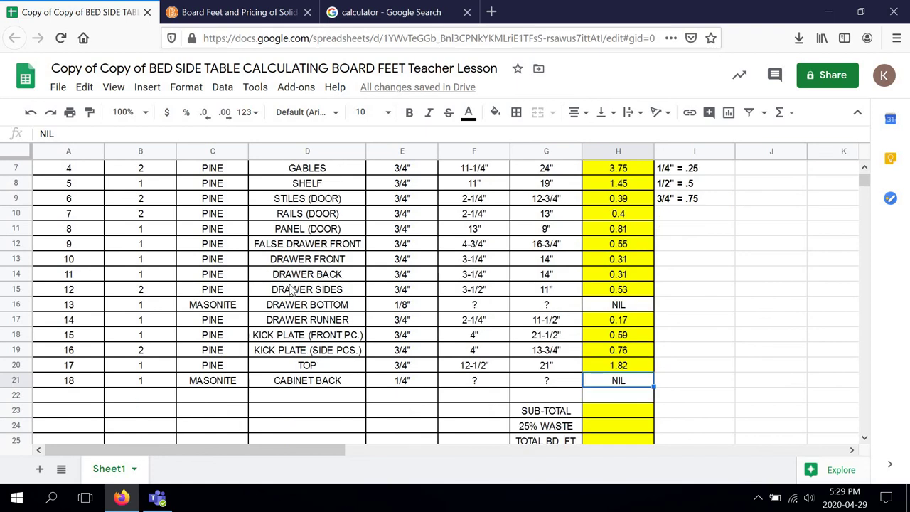
scroll(646, 321, up, 2)
scroll(569, 343, down, 2)
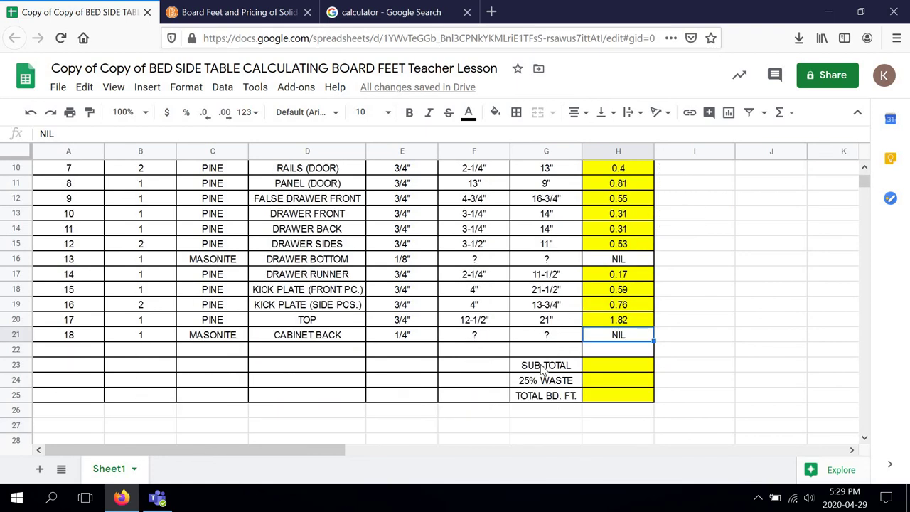
scroll(629, 331, up, 3)
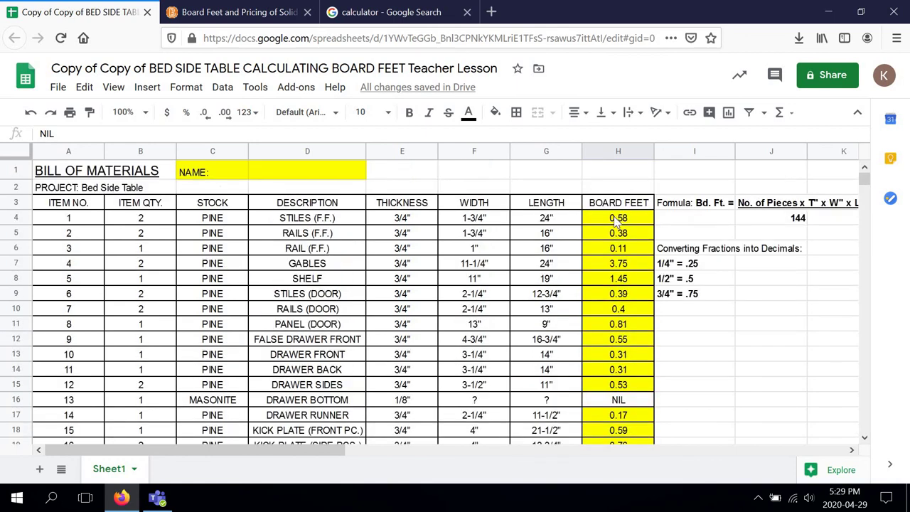
scroll(618, 234, down, 3)
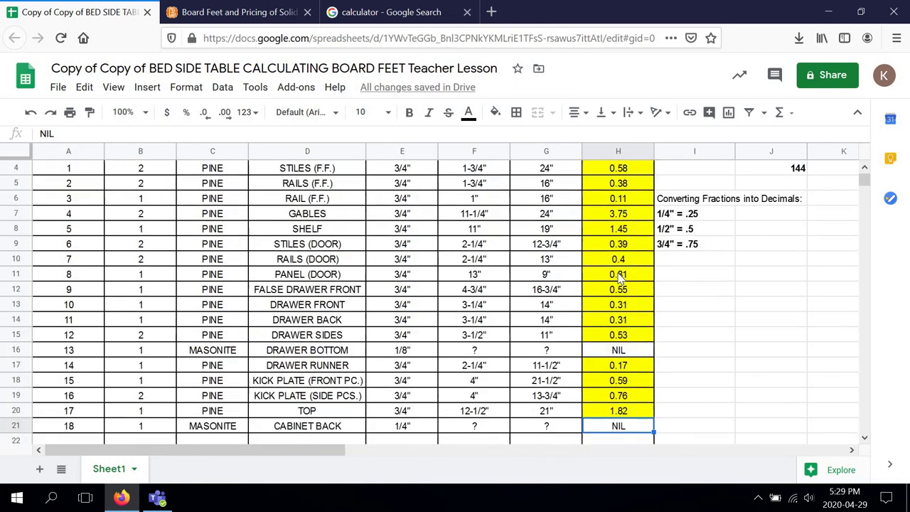
scroll(618, 283, down, 1)
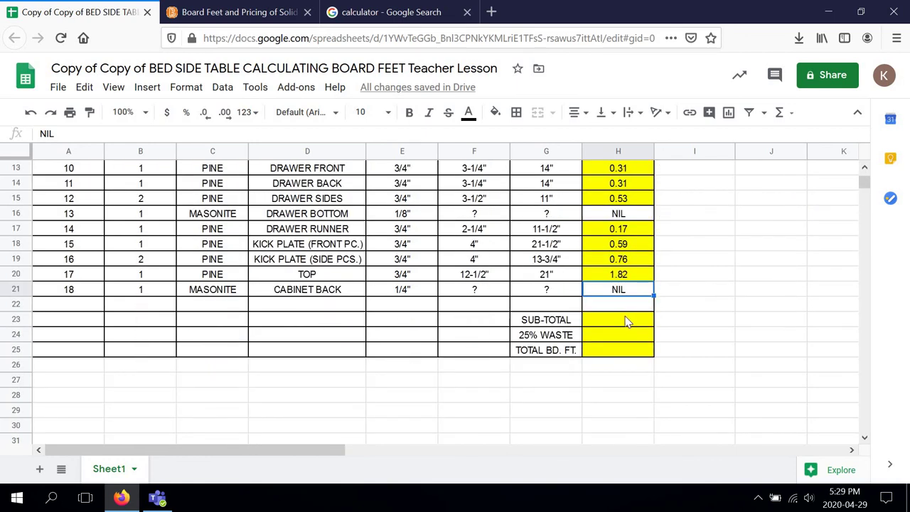
scroll(625, 322, up, 4)
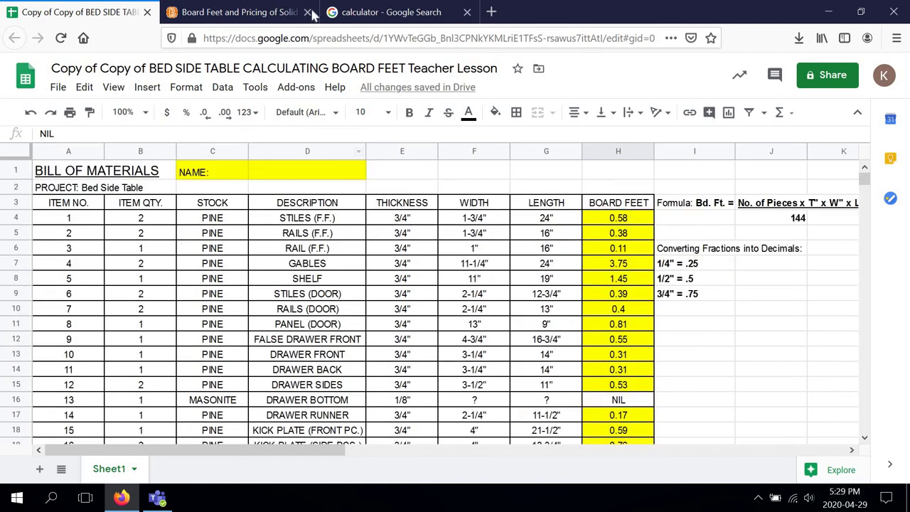
Step: Switch to the Google calculator, clear it and start the board feet sum with .58 for STILES (F.F.)
click(416, 18)
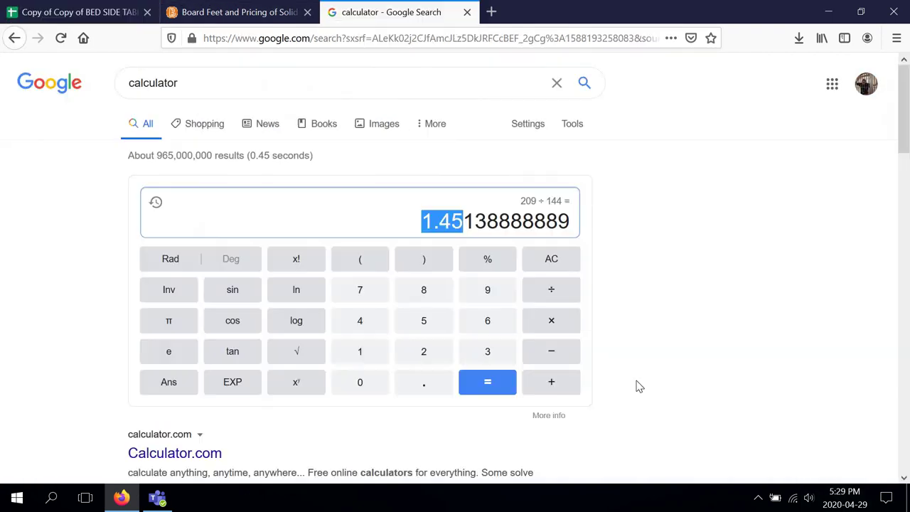
click(551, 260)
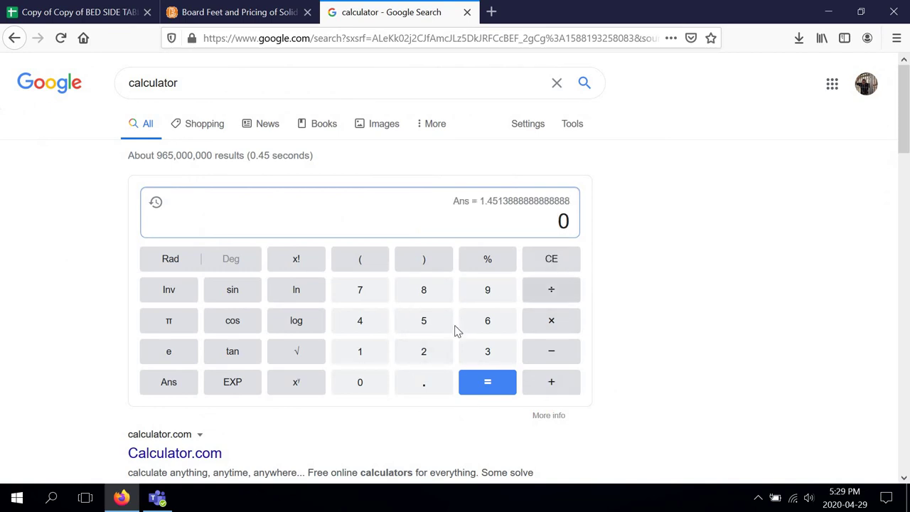
click(424, 387)
click(423, 319)
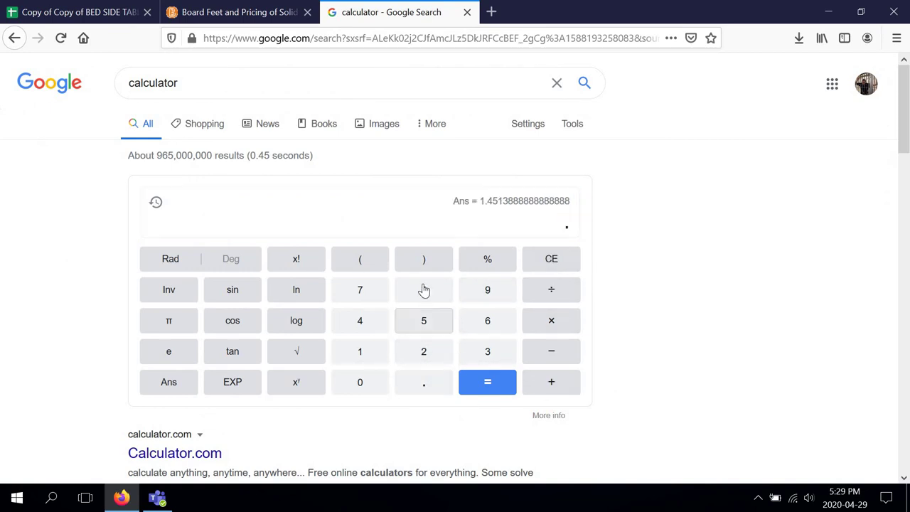
key(8)
click(534, 384)
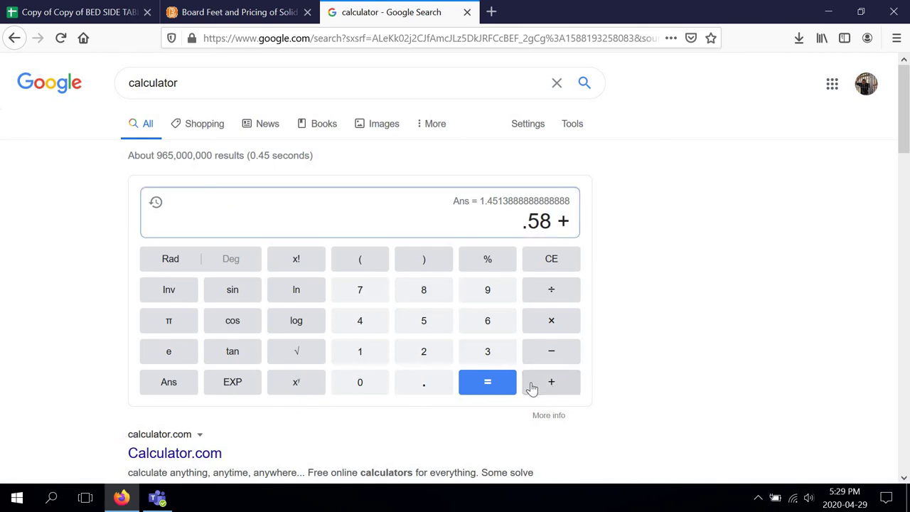
Step: Continue the board feet sum with .38 and .11 for the two parts listed after STILES (F.F.)
key(period)
key(3)
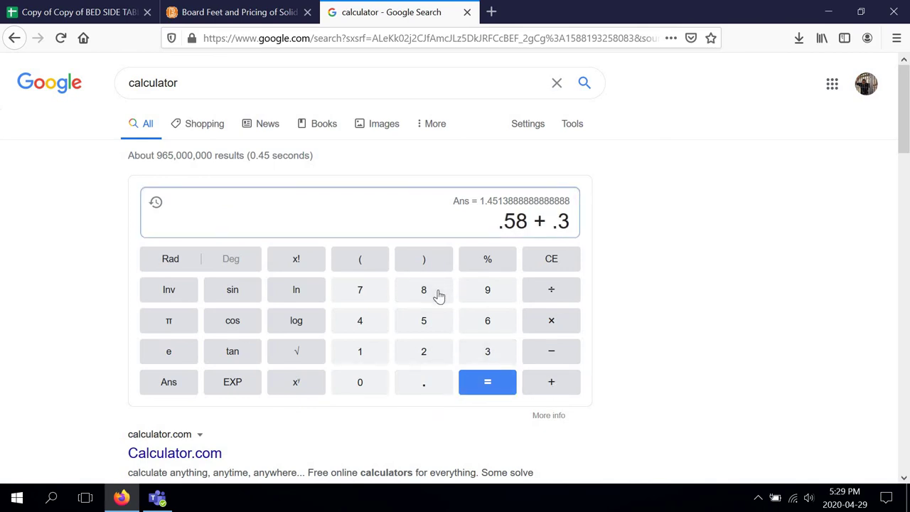
click(439, 296)
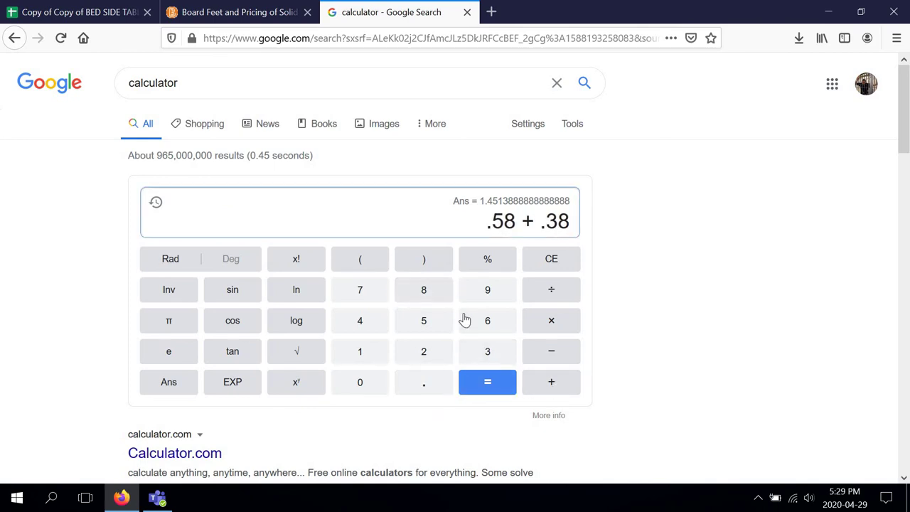
click(546, 391)
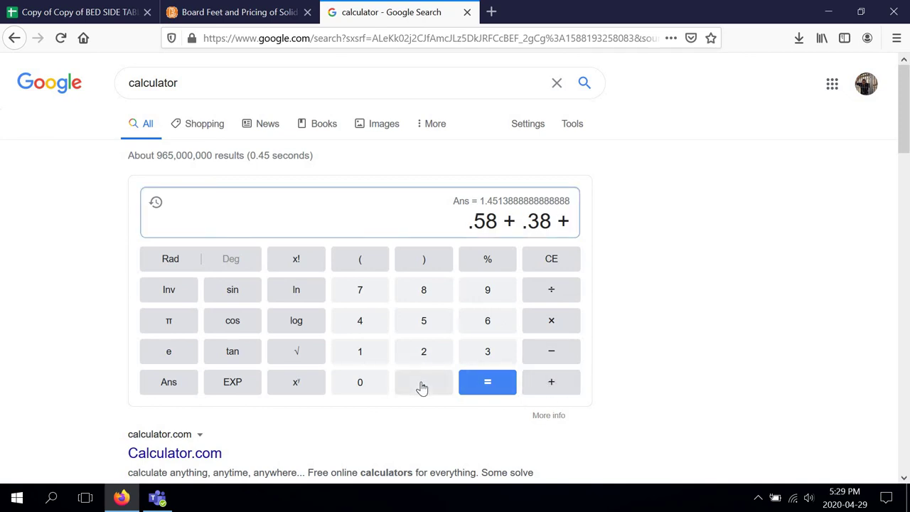
click(421, 387)
double_click(365, 351)
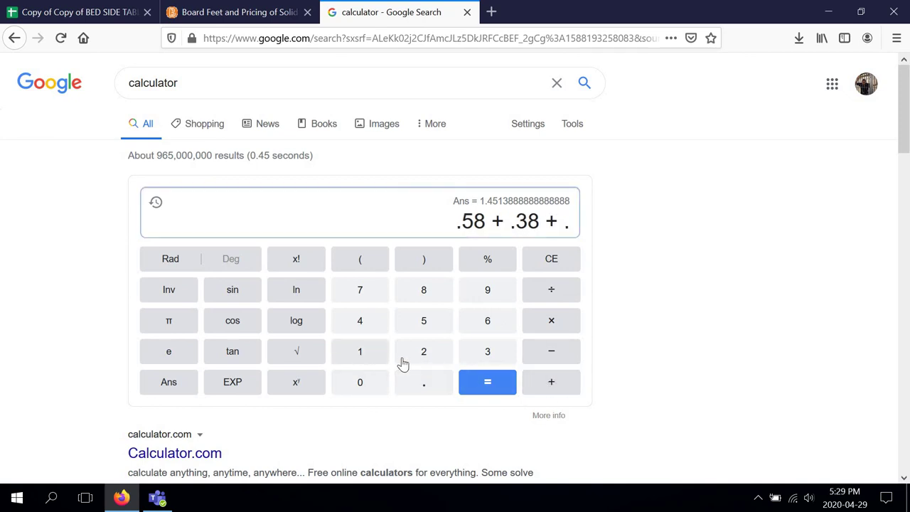
Step: Add 3.75 for GABLES and 1.45 for SHELF to the board feet sum
click(563, 387)
click(477, 355)
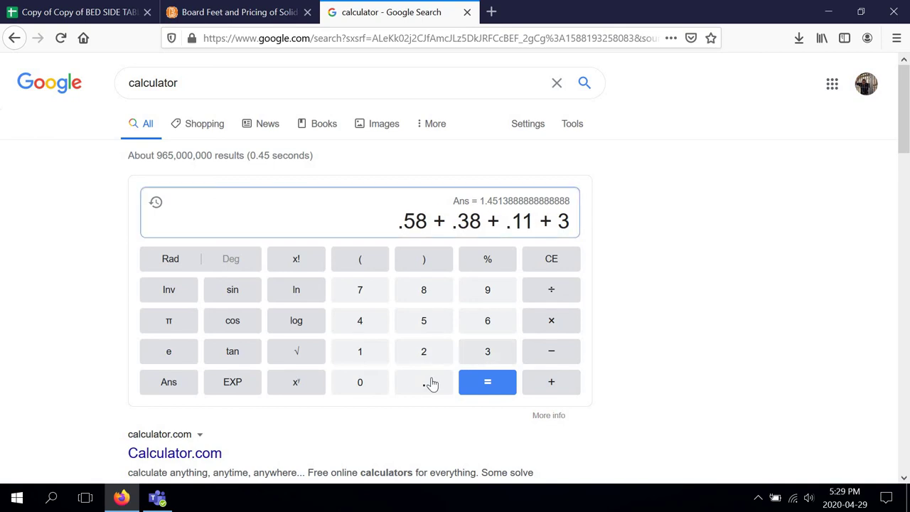
click(432, 383)
click(361, 293)
click(419, 329)
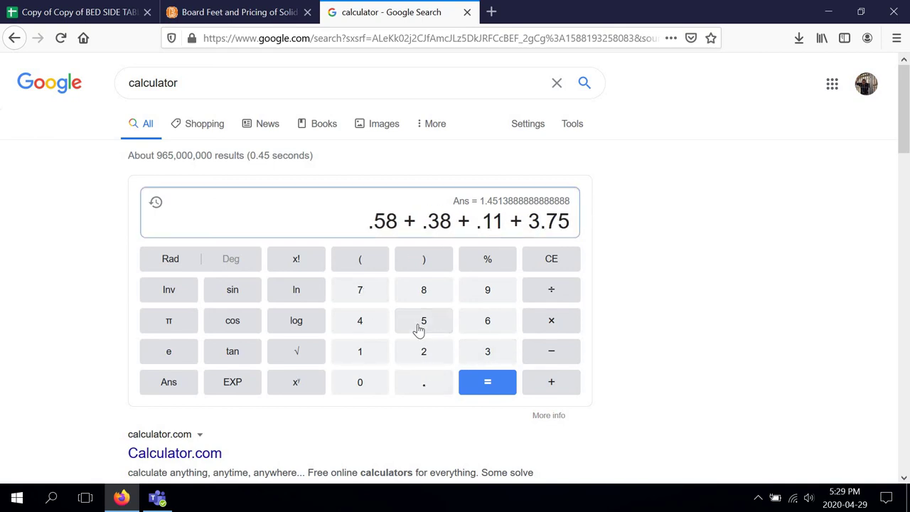
click(554, 384)
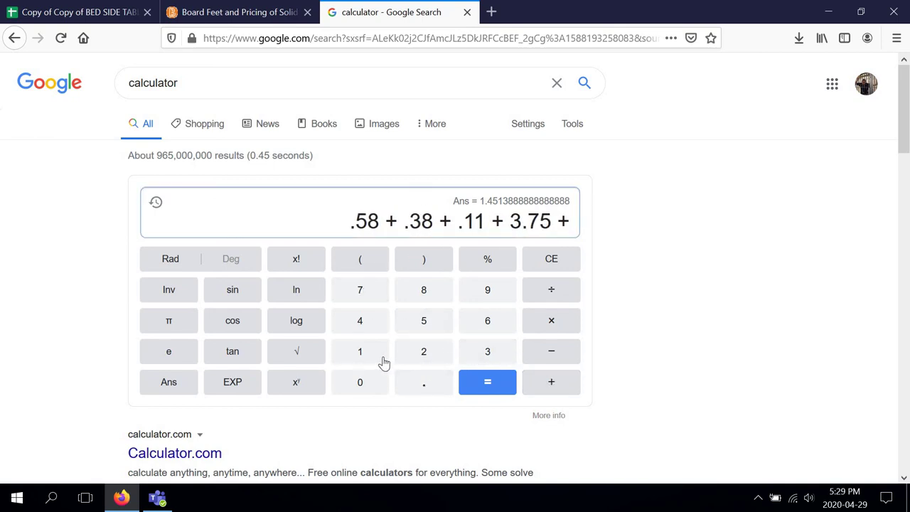
click(384, 363)
click(415, 382)
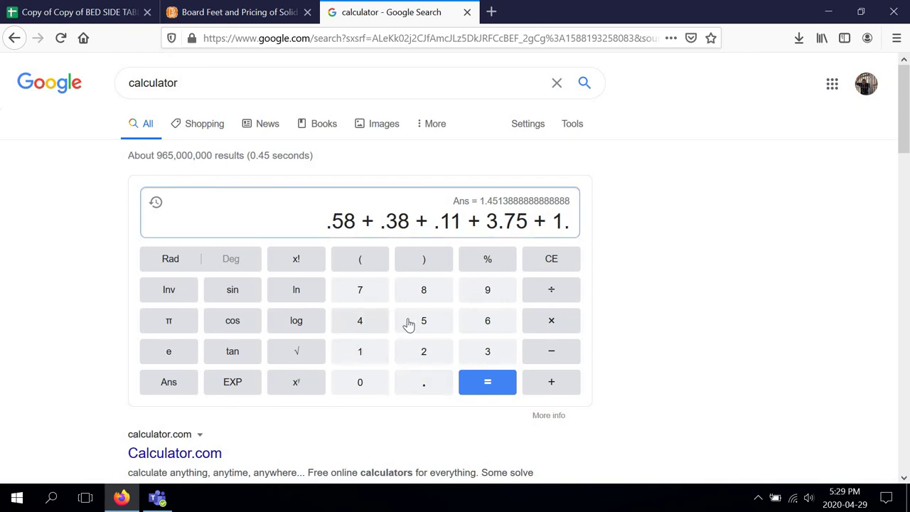
click(360, 320)
click(409, 324)
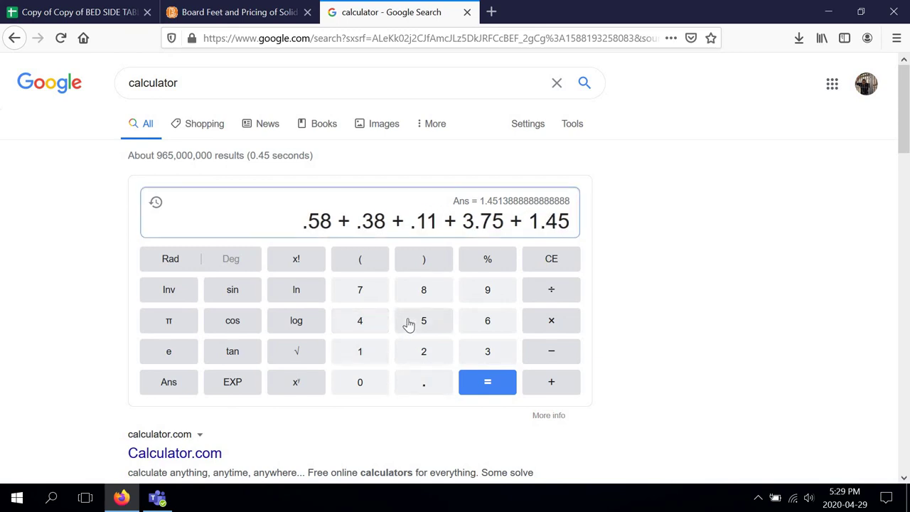
Step: Add the door parts to the sum: .39 for STILES, .4 for RAILS and .81 for PANEL
click(553, 386)
click(435, 386)
click(484, 355)
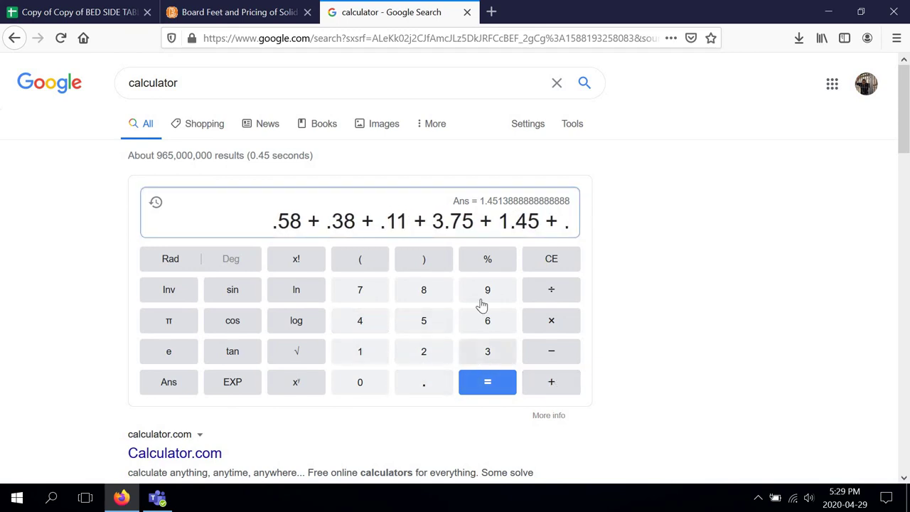
click(482, 297)
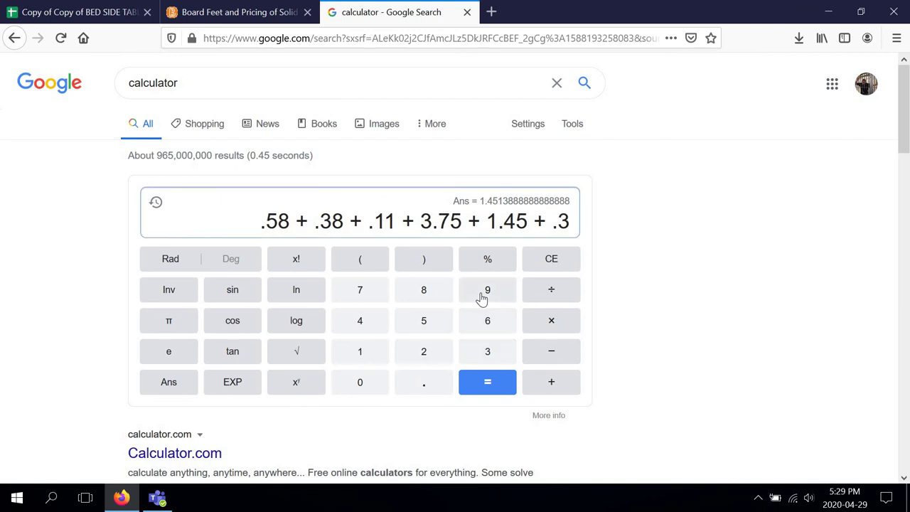
click(550, 382)
click(425, 384)
click(373, 328)
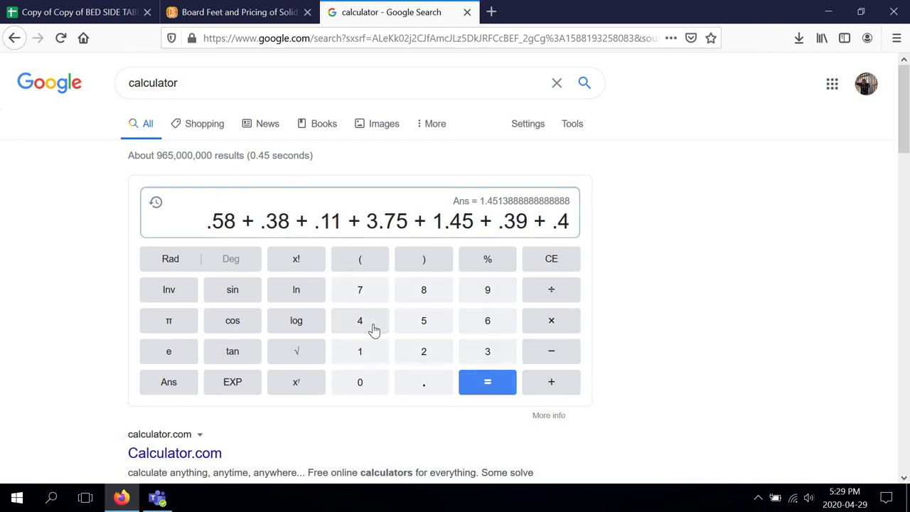
click(559, 391)
click(435, 382)
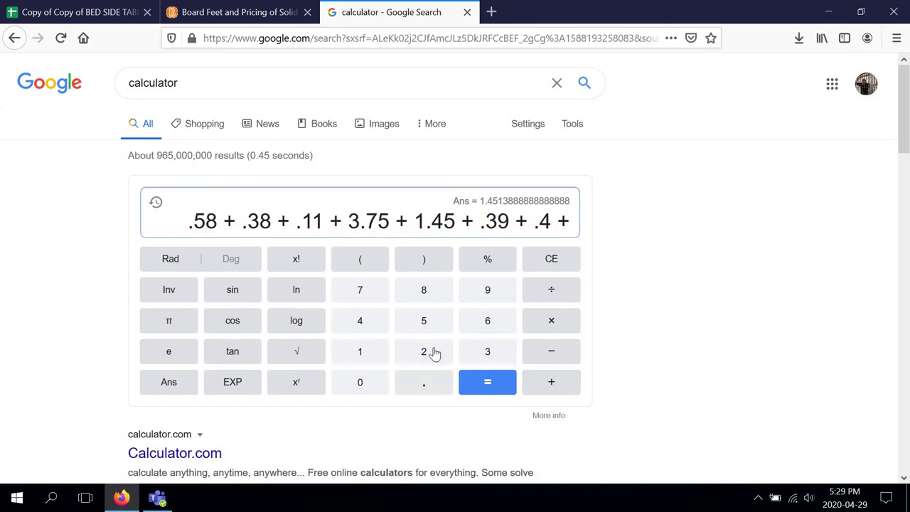
text(8)
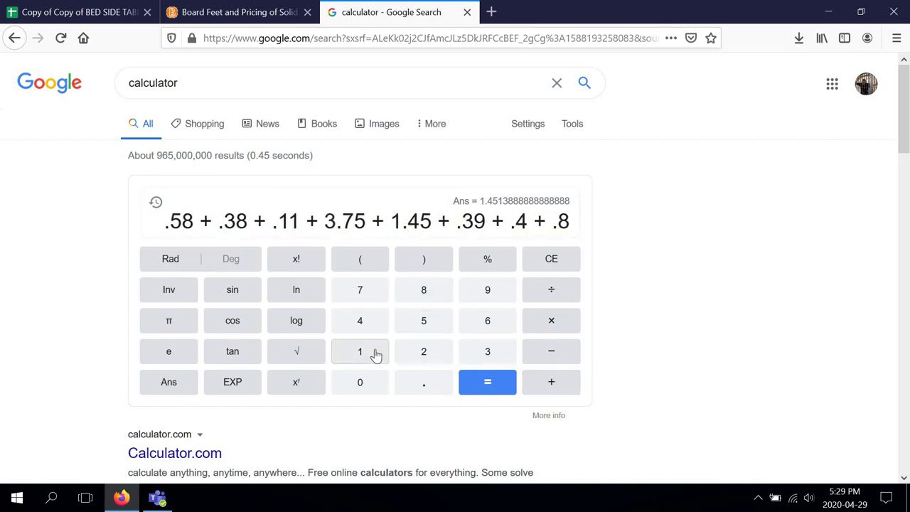
click(374, 353)
Step: Add .55 for FALSE DRAWER FRONT and .31 each for DRAWER FRONT and DRAWER BACK to the sum
click(551, 383)
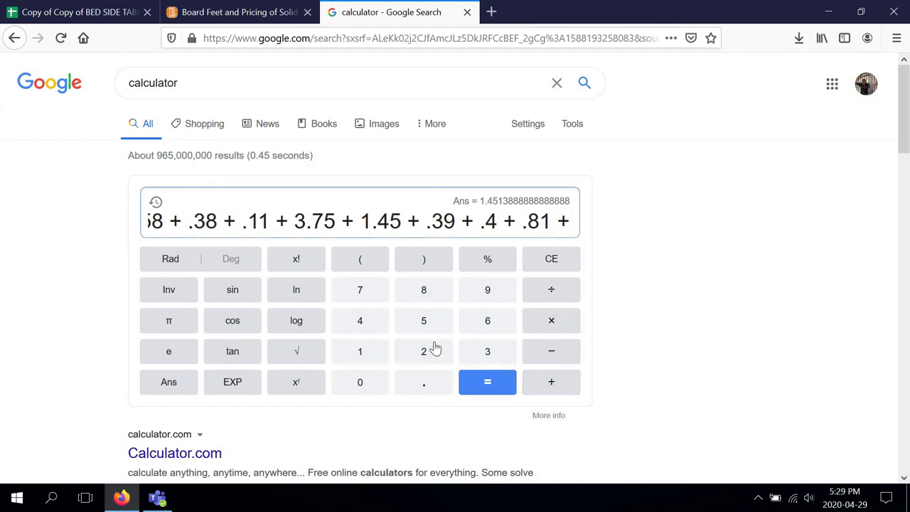
click(426, 381)
click(428, 331)
click(429, 334)
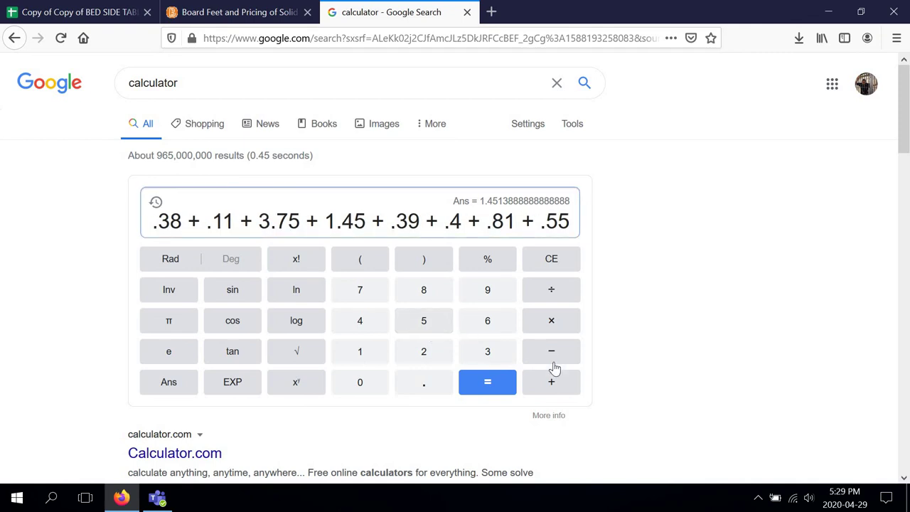
text(+.3)
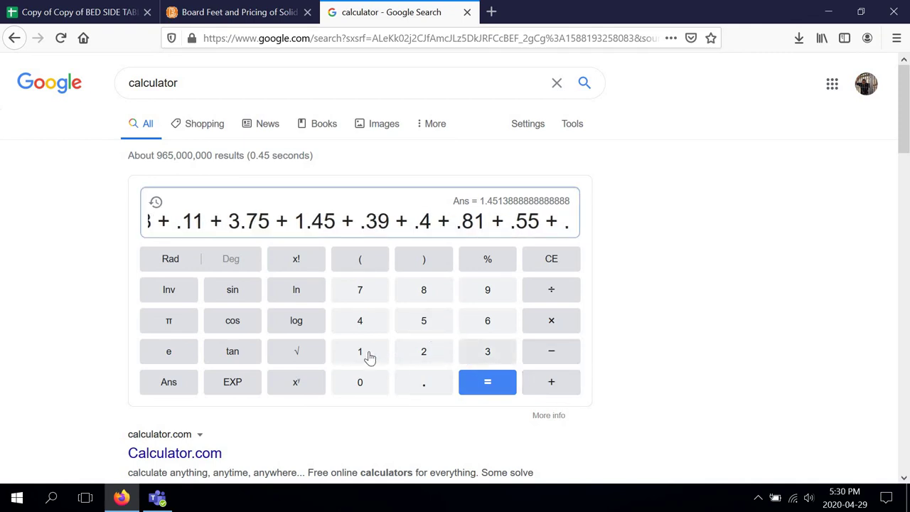
click(361, 353)
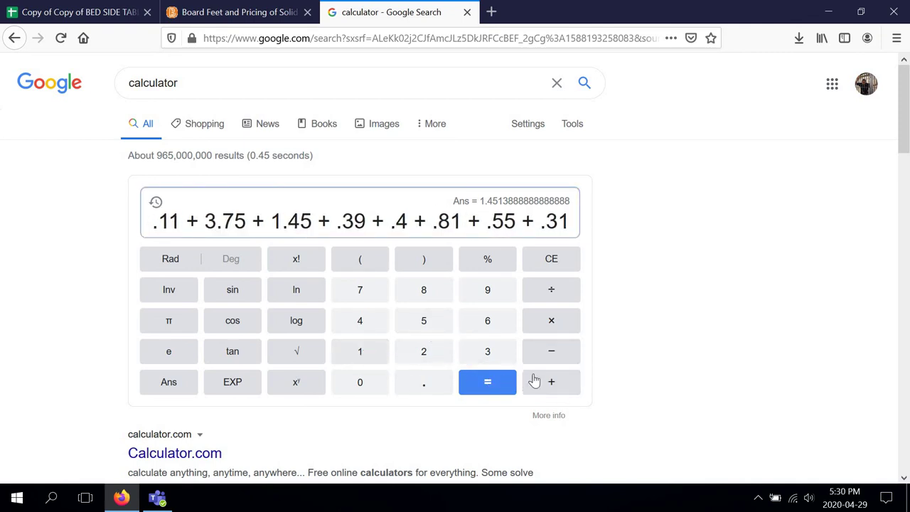
text(+)
click(436, 392)
click(483, 351)
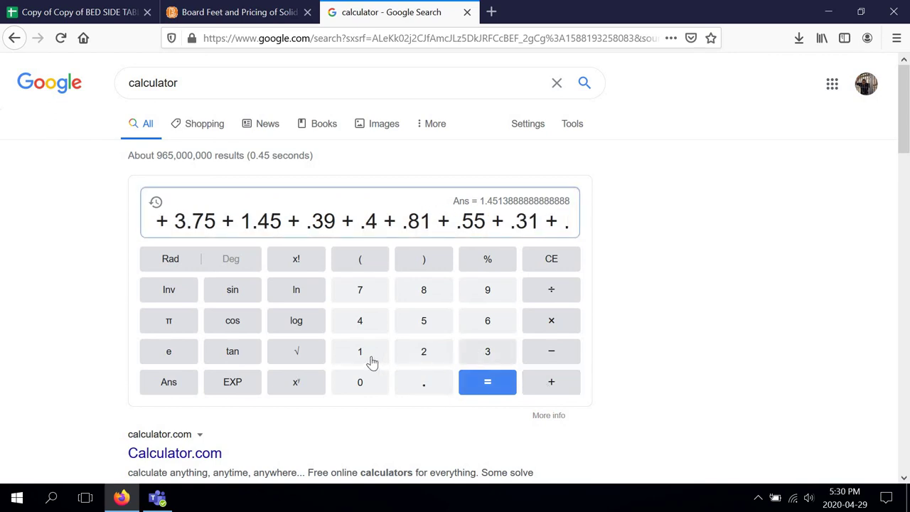
click(369, 361)
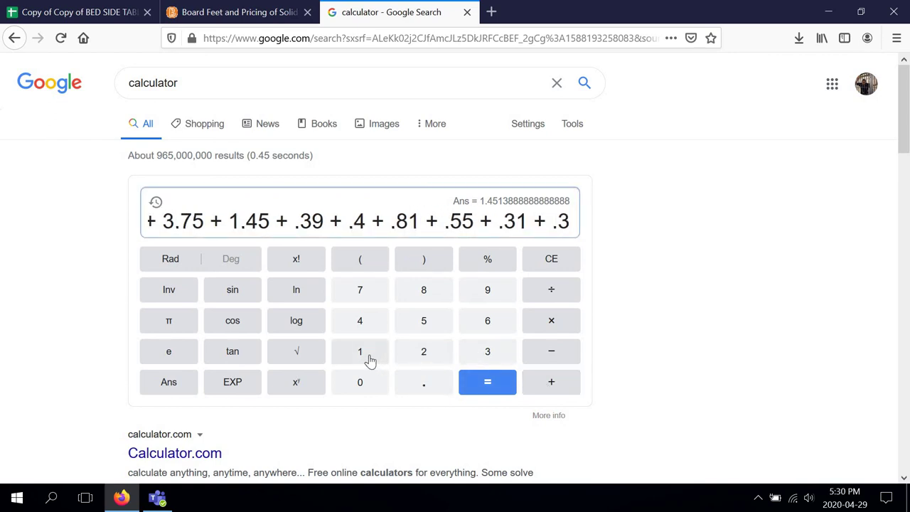
Step: Add .53 for DRAWER SIDES and .17 for DRAWER RUNNER to the board feet sum
click(545, 382)
click(427, 389)
click(433, 325)
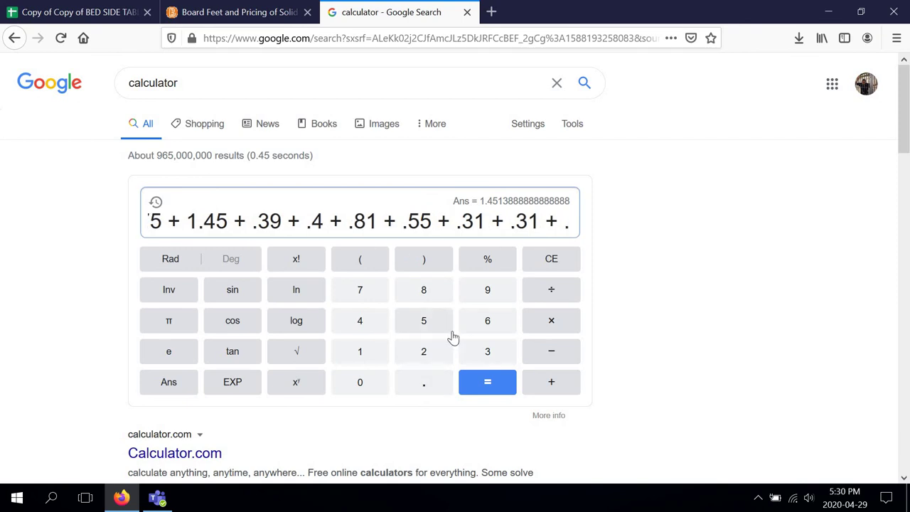
click(476, 360)
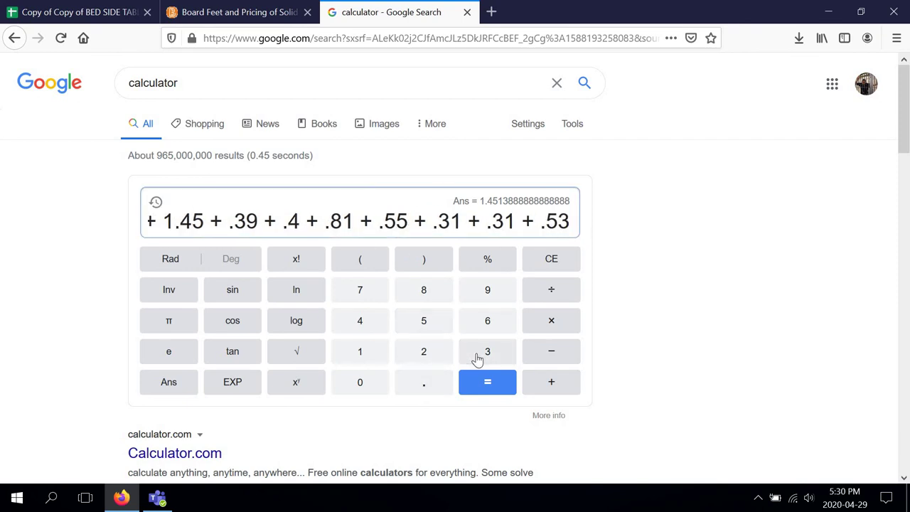
click(530, 385)
text(.)
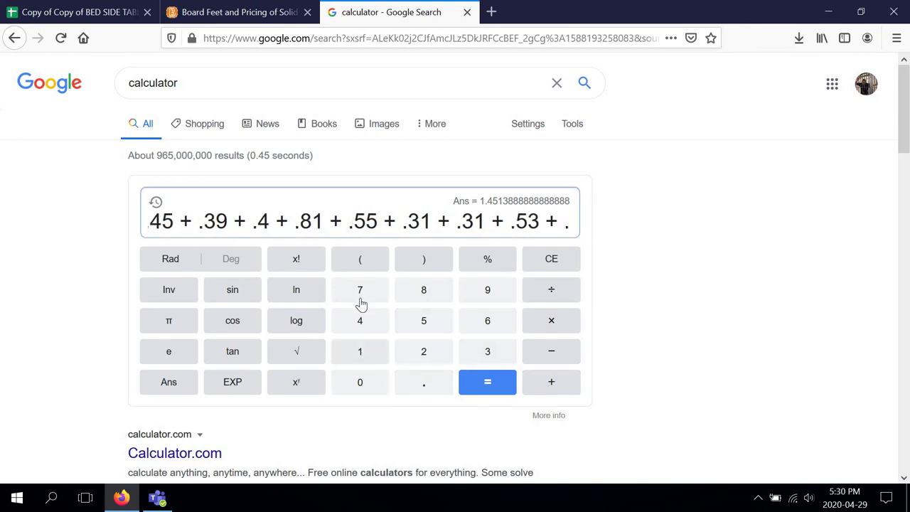
click(361, 355)
click(382, 297)
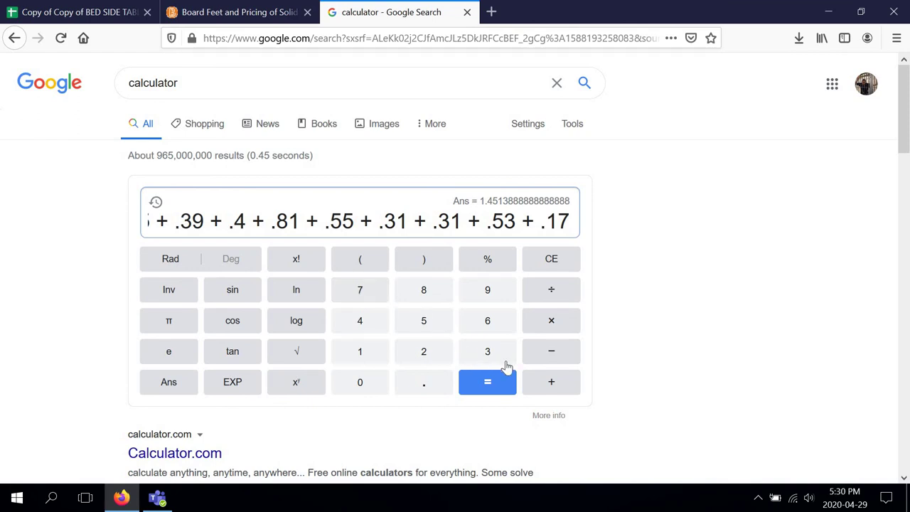
Step: Add the kick plates to the sum: .59 for the front piece and .76 for the side pieces
click(545, 382)
text(.)
click(420, 322)
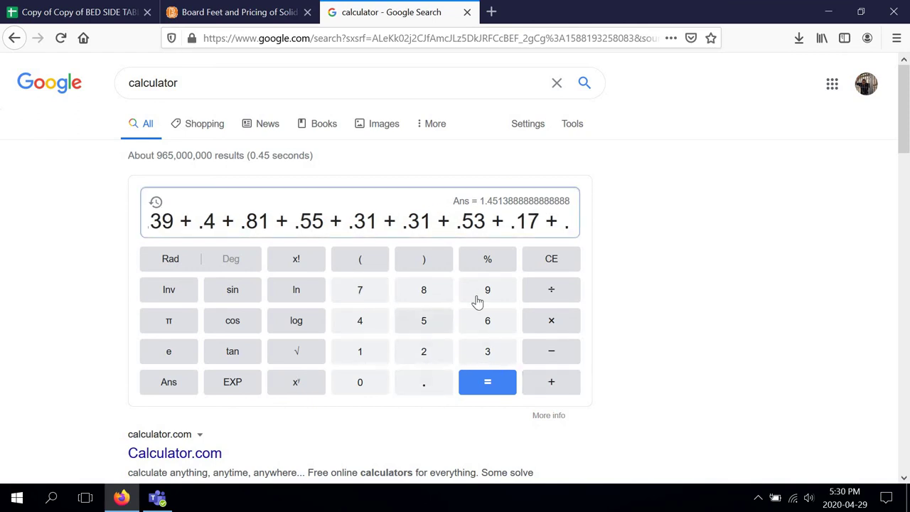
click(484, 295)
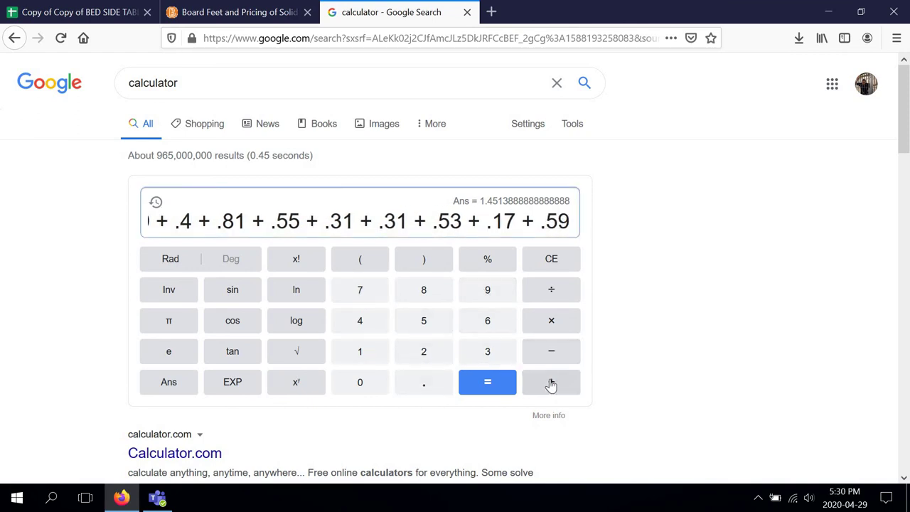
click(551, 382)
text(.7)
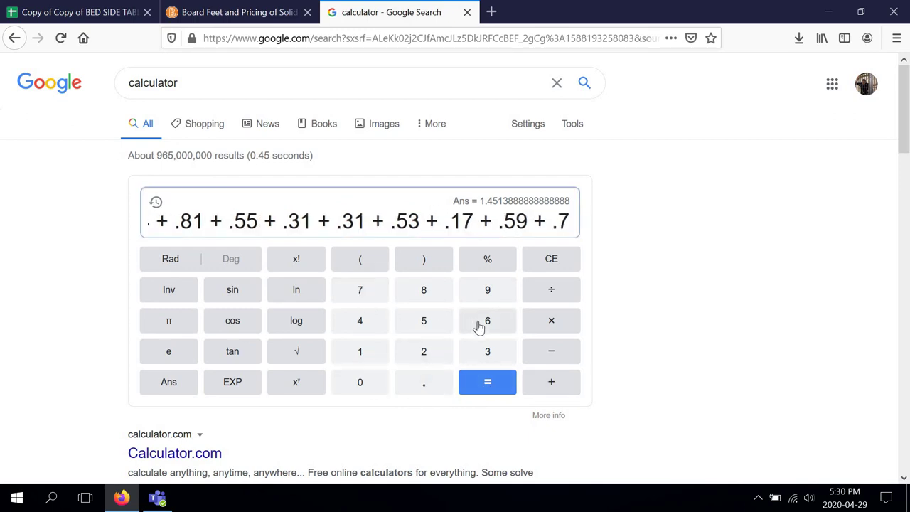
click(480, 326)
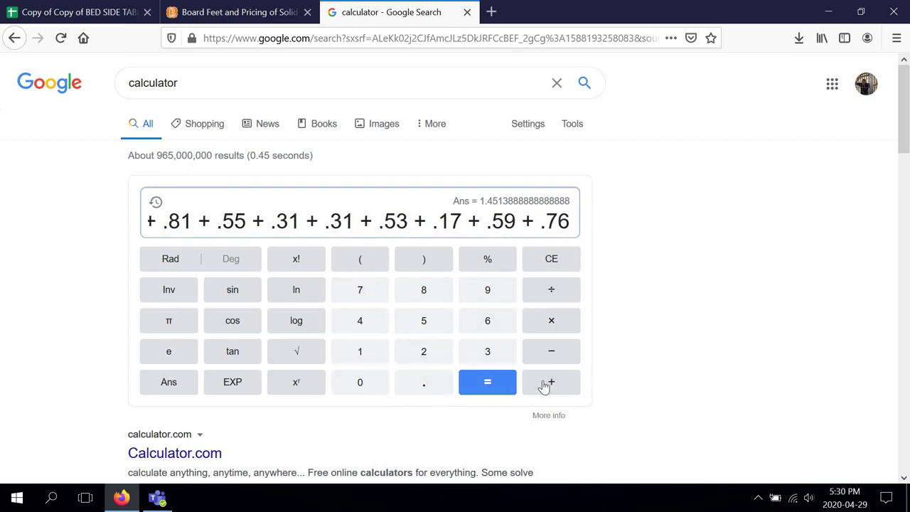
Step: Add 1.82 for TOP as the last part and calculate the board feet sum
text(+)
click(360, 351)
click(424, 384)
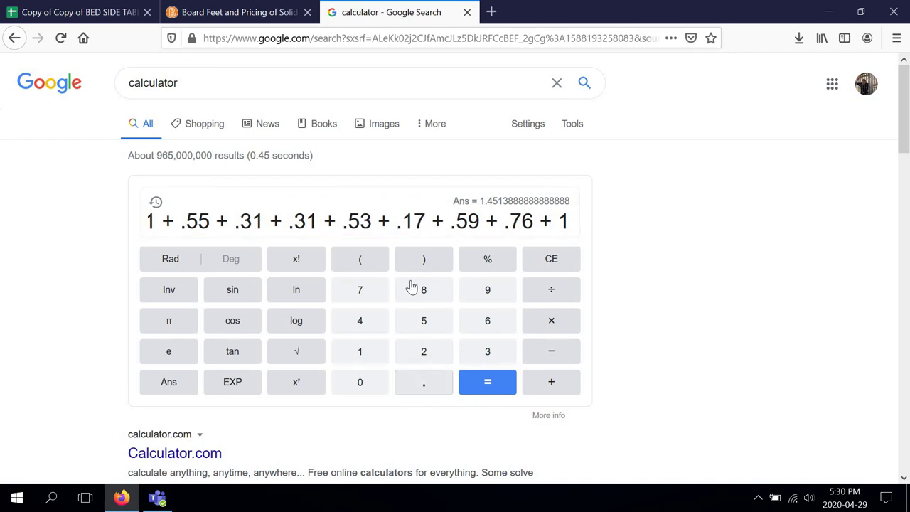
click(424, 292)
click(424, 359)
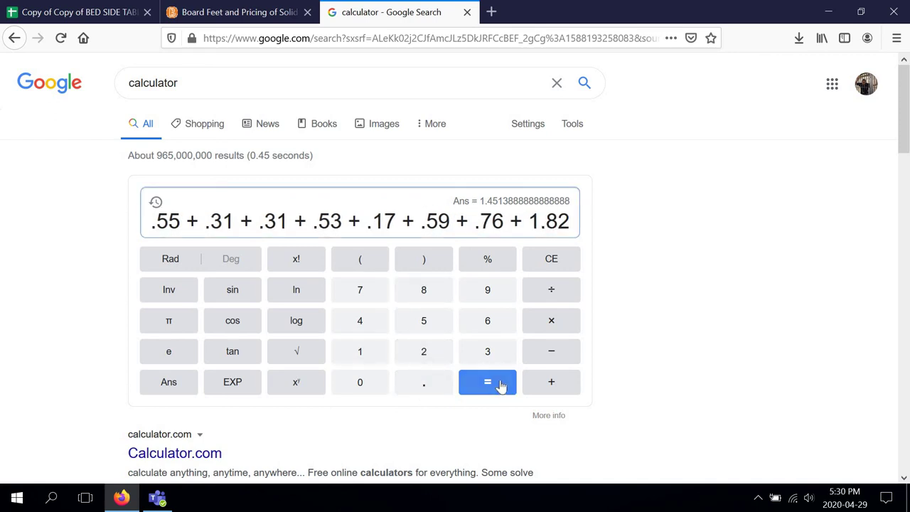
click(501, 384)
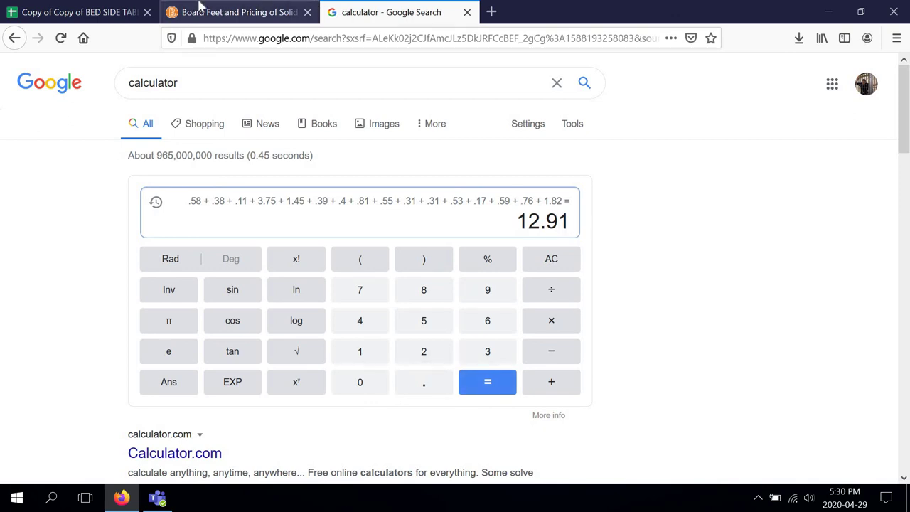
Step: Switch to the bedside table spreadsheet and enter 12.91 as the SUB-TOTAL of board feet
key(ctrl+1)
scroll(599, 320, down, 4)
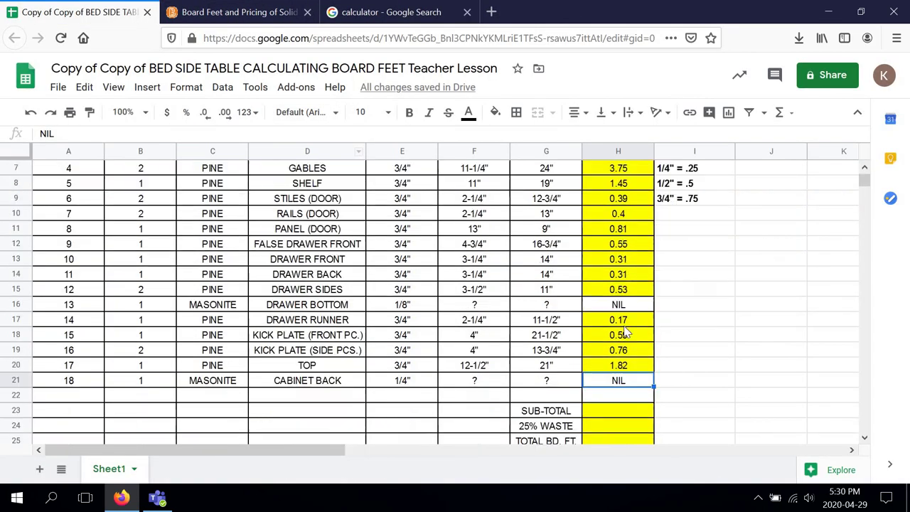
click(601, 323)
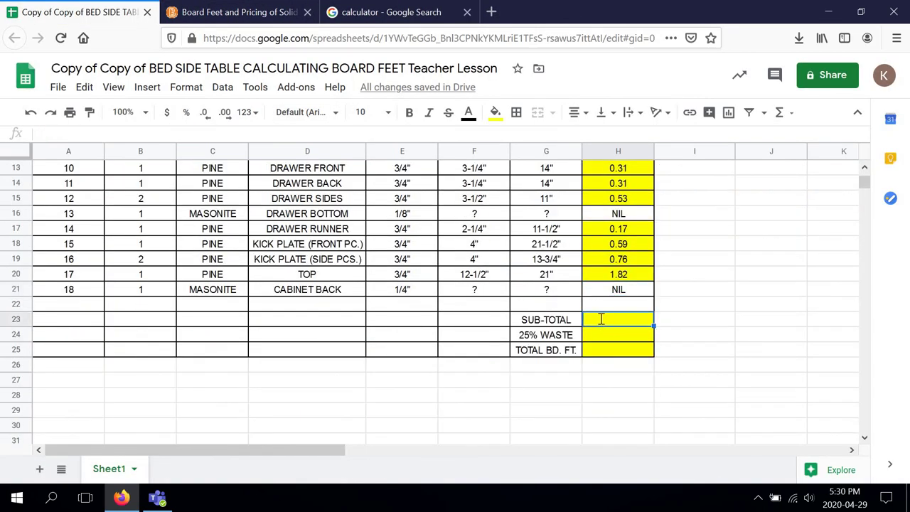
text(12.91)
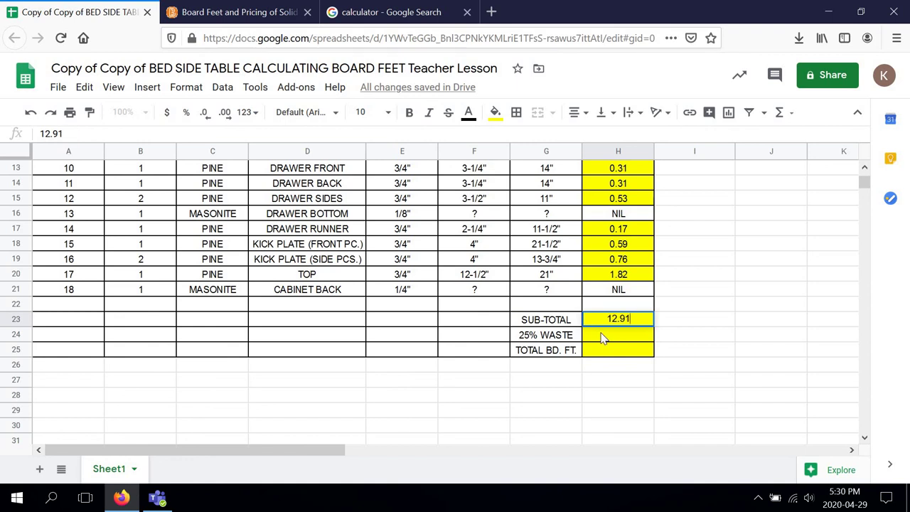
click(603, 338)
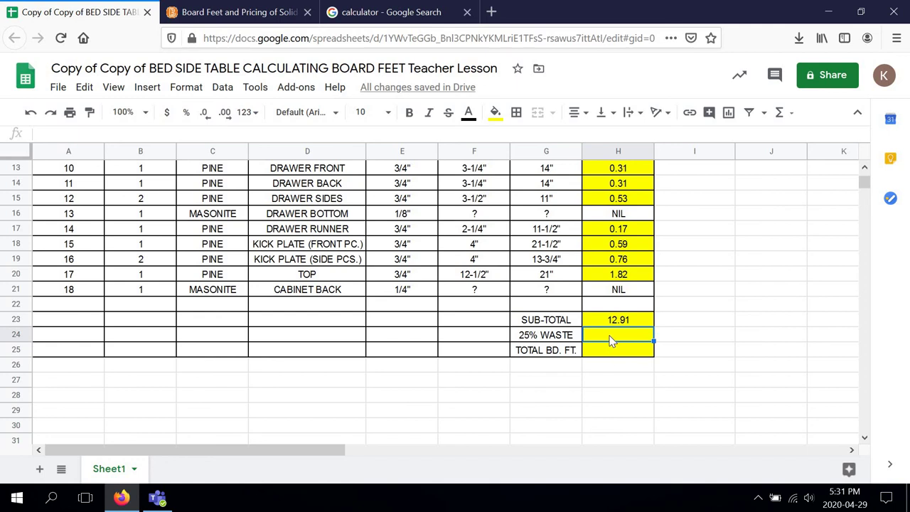
Step: Switch to the Google calculator and multiply the 12.91 sub-total by .25 to work out the waste allowance
click(391, 12)
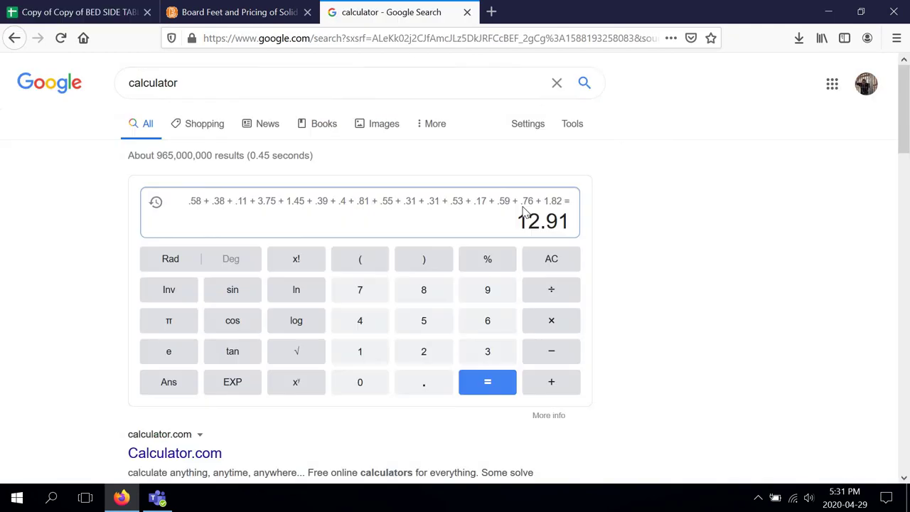
click(549, 324)
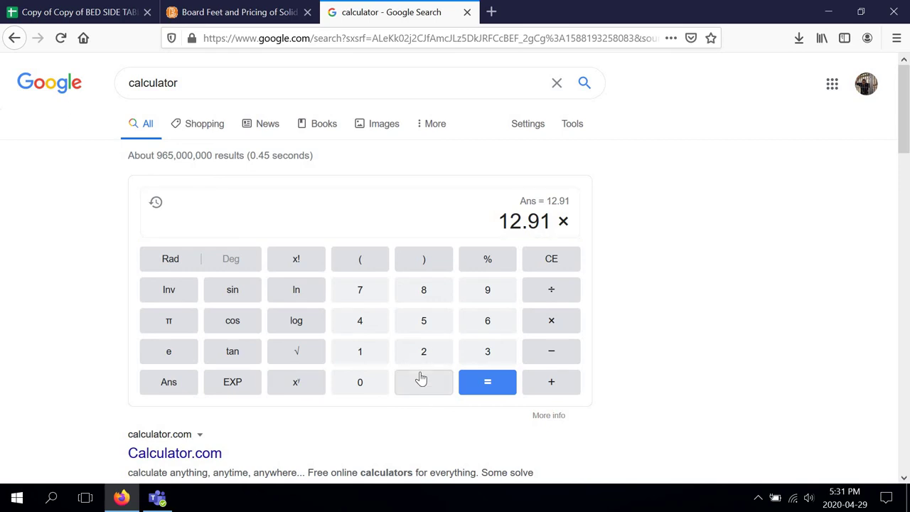
click(423, 381)
click(426, 347)
click(426, 325)
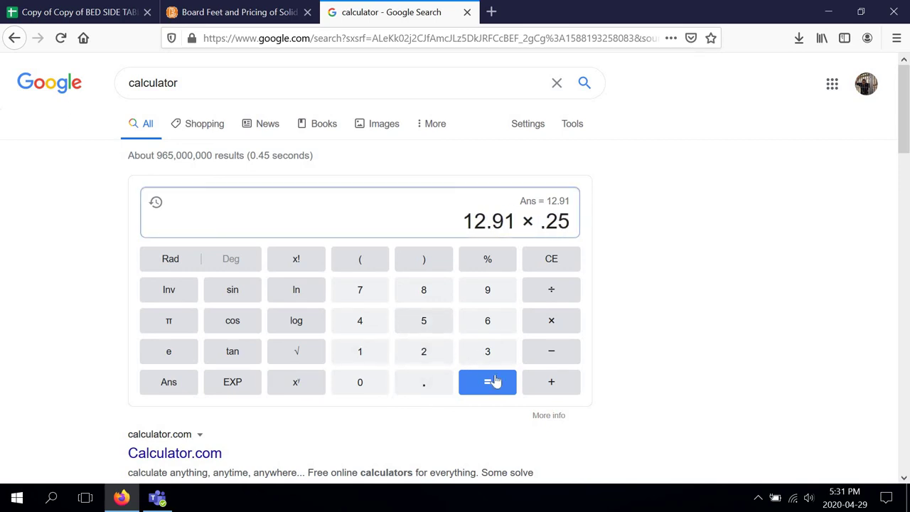
click(495, 387)
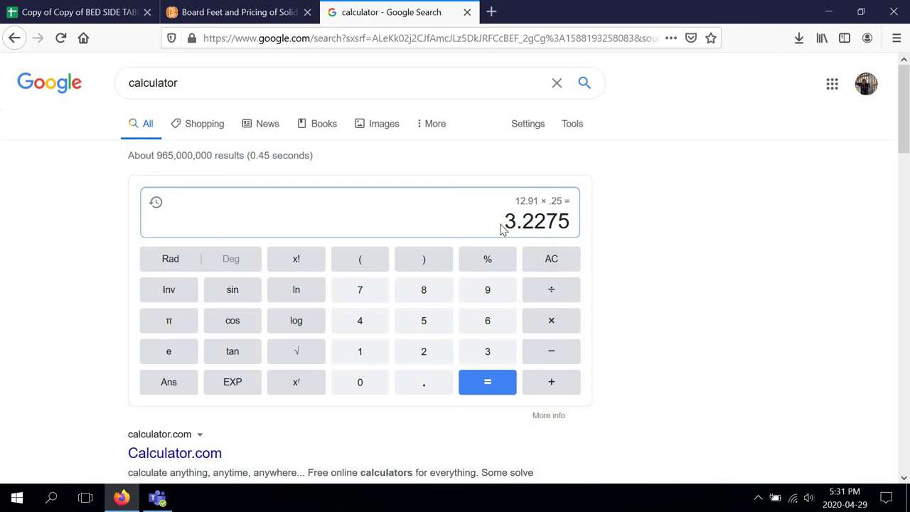
Step: Return to the bedside table spreadsheet and enter 3.22 as the board feet for 25% WASTE
drag(501, 229, 472, 240)
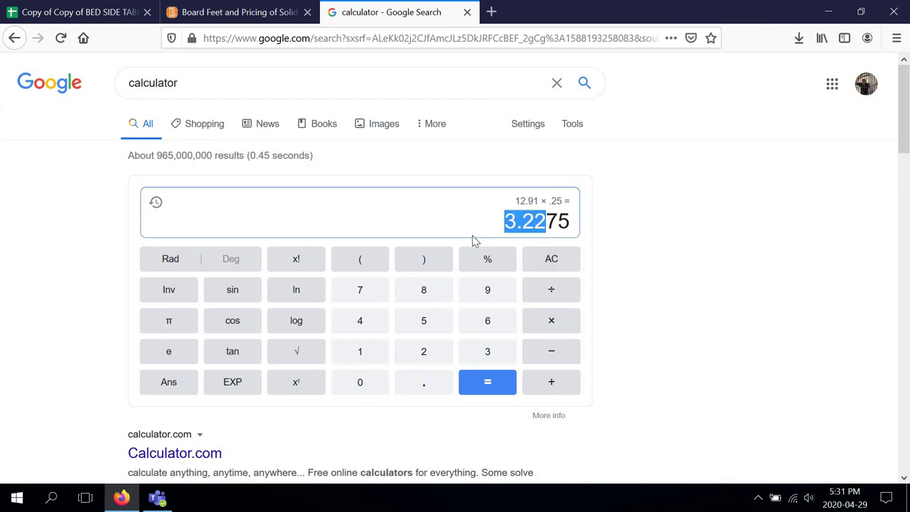
click(142, 11)
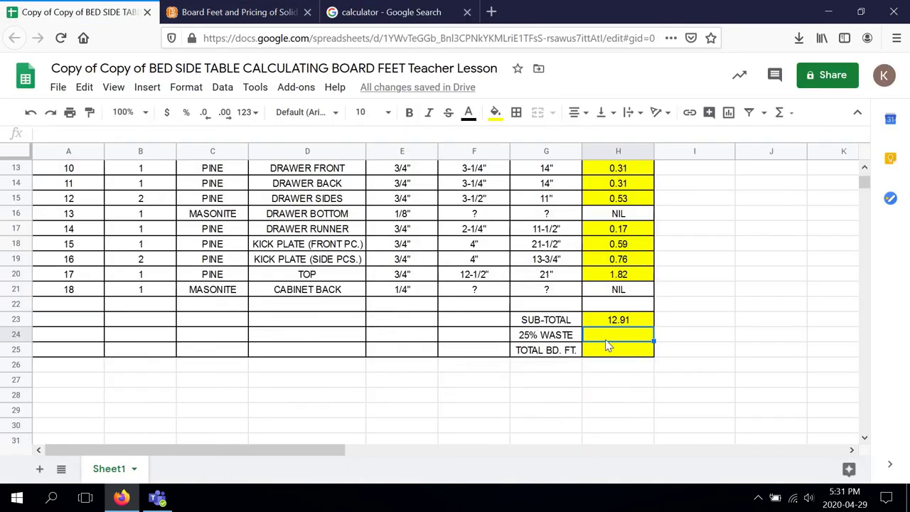
text(3.22)
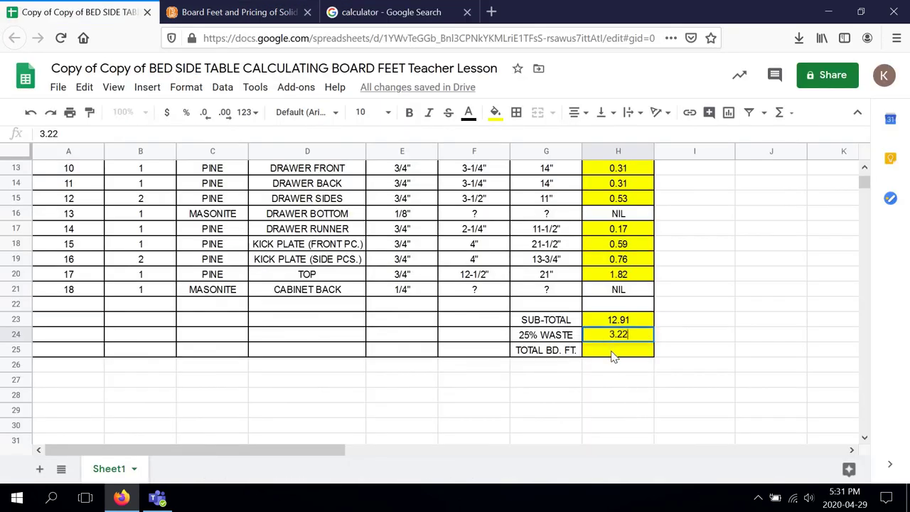
click(614, 357)
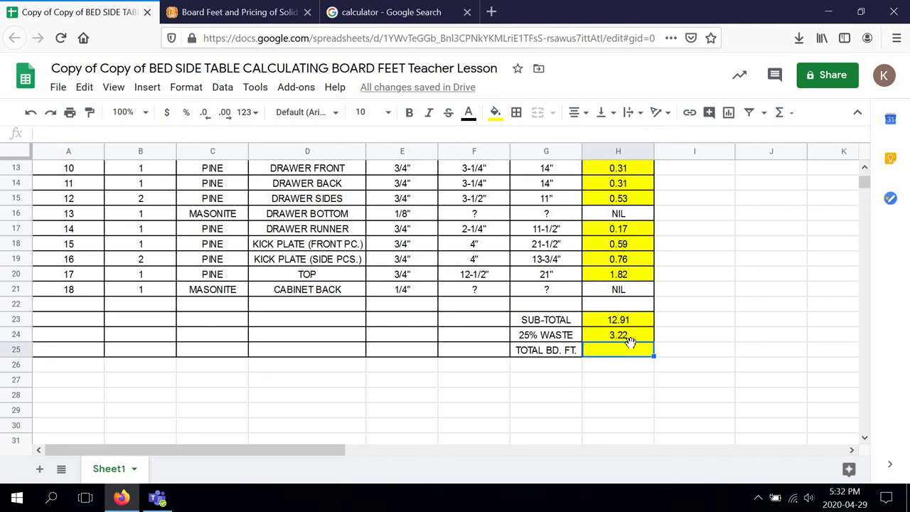
Step: Switch to the Google calculator, clear it and add 12.91 and 3.22
click(353, 19)
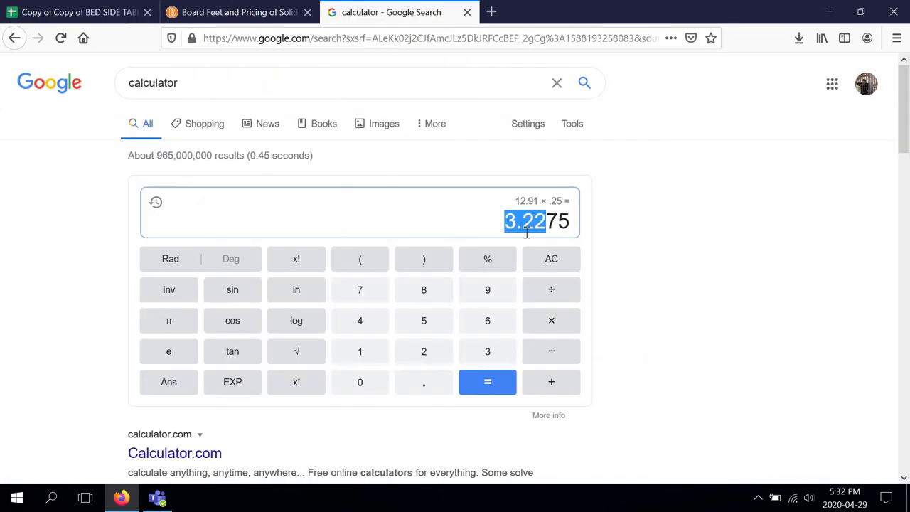
click(542, 260)
click(357, 351)
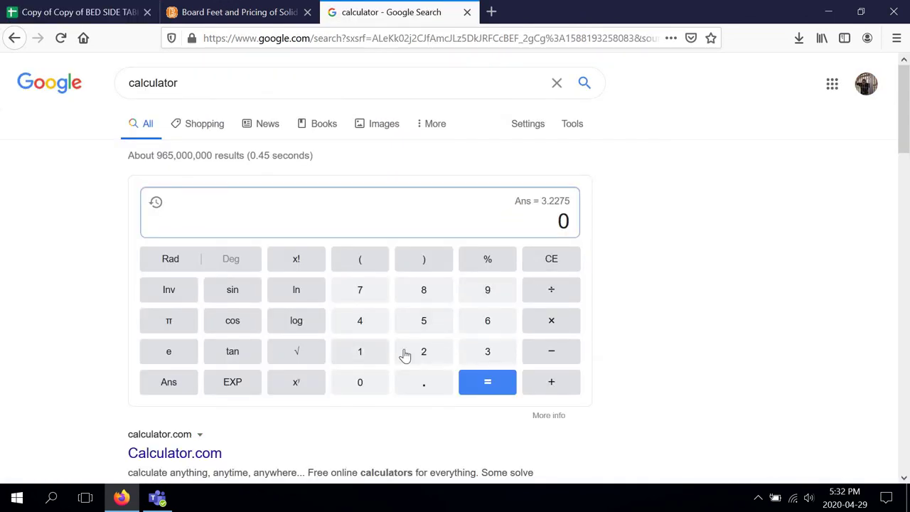
click(418, 355)
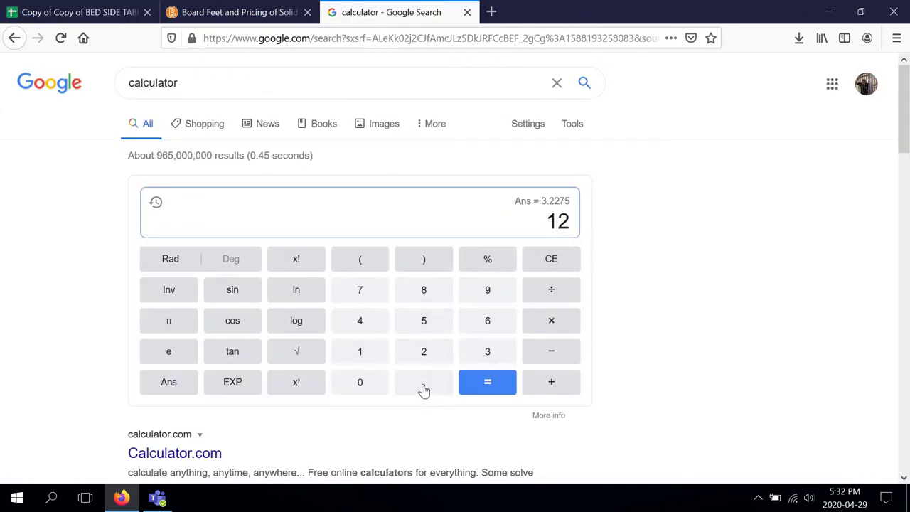
click(423, 388)
key(9)
click(369, 354)
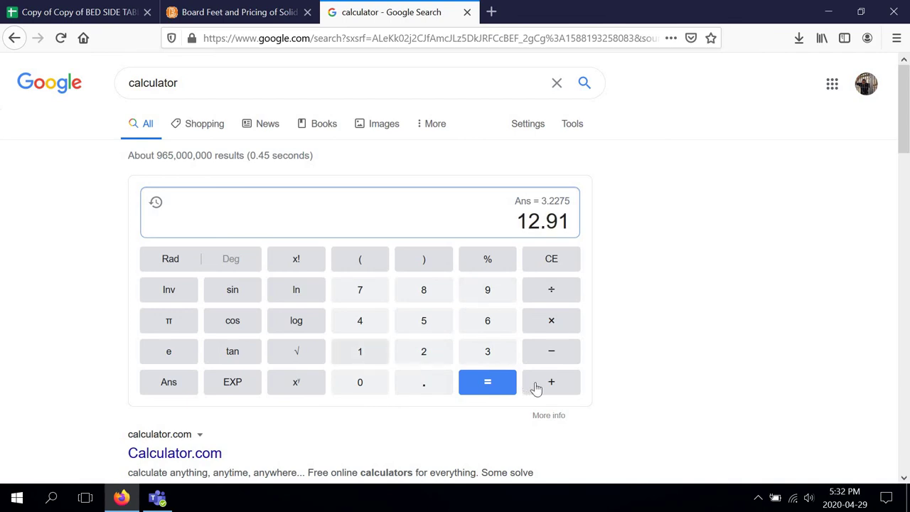
click(542, 381)
text(3.22)
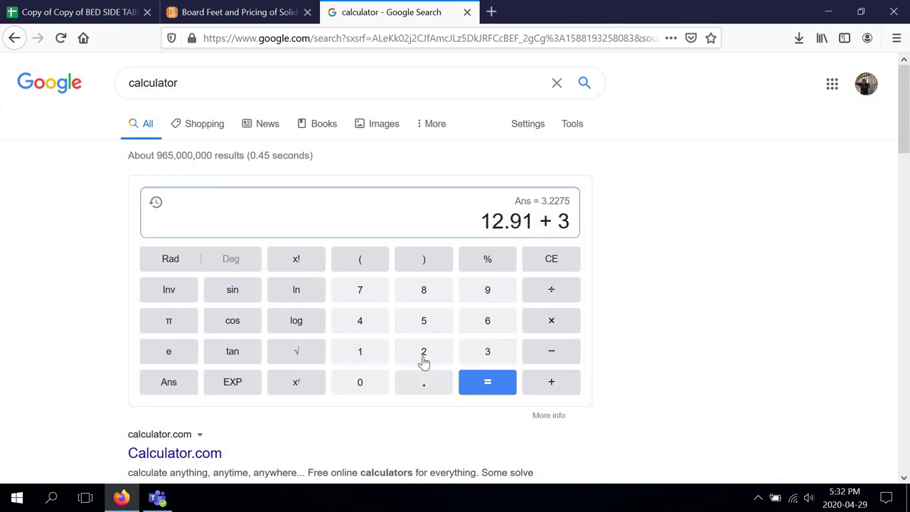
click(487, 385)
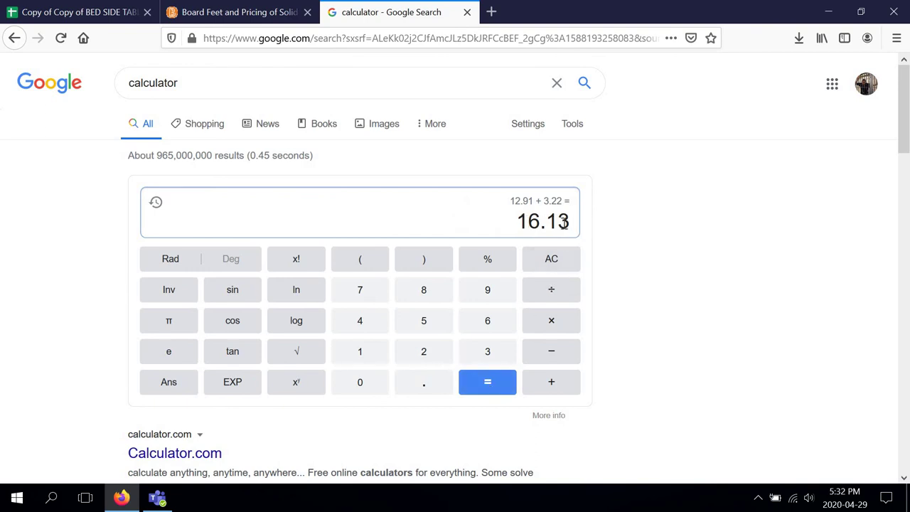
Step: Return to the bedside table spreadsheet and enter 16.13 as the TOTAL BD. FT
click(98, 10)
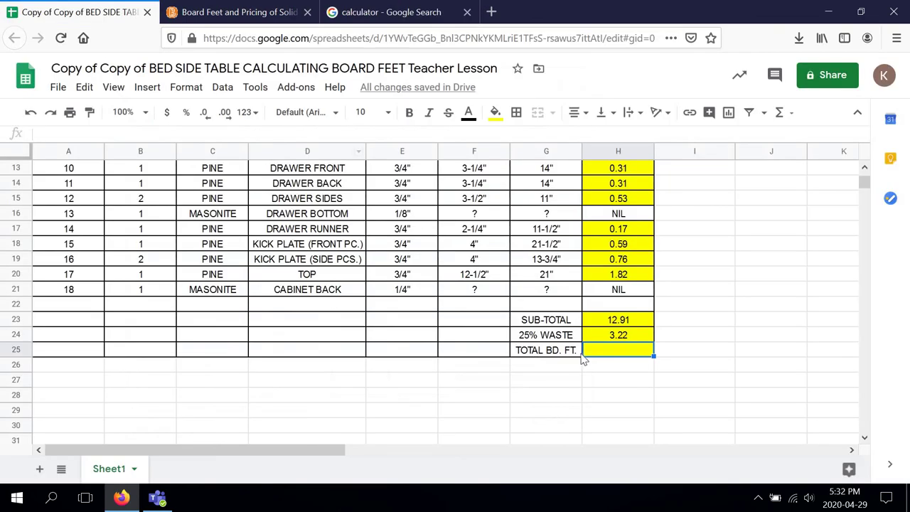
text(16)
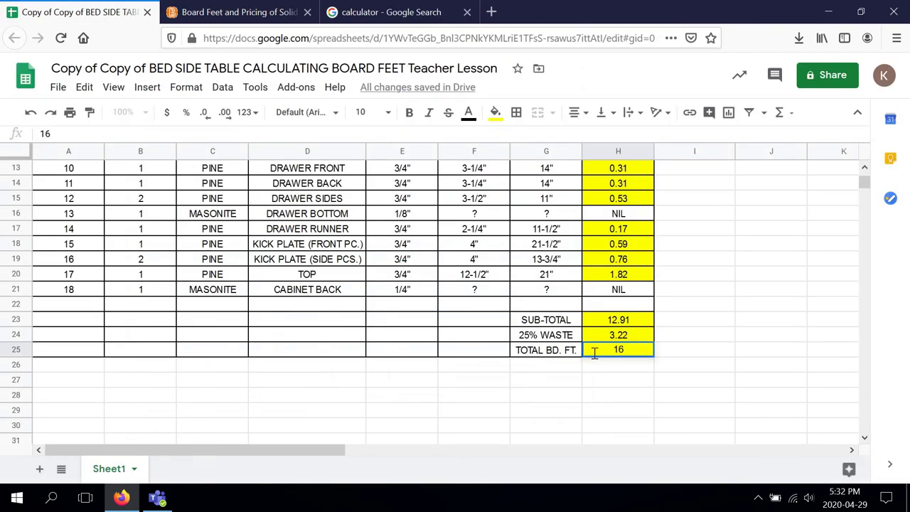
text(.13)
key(Down)
key(Down)
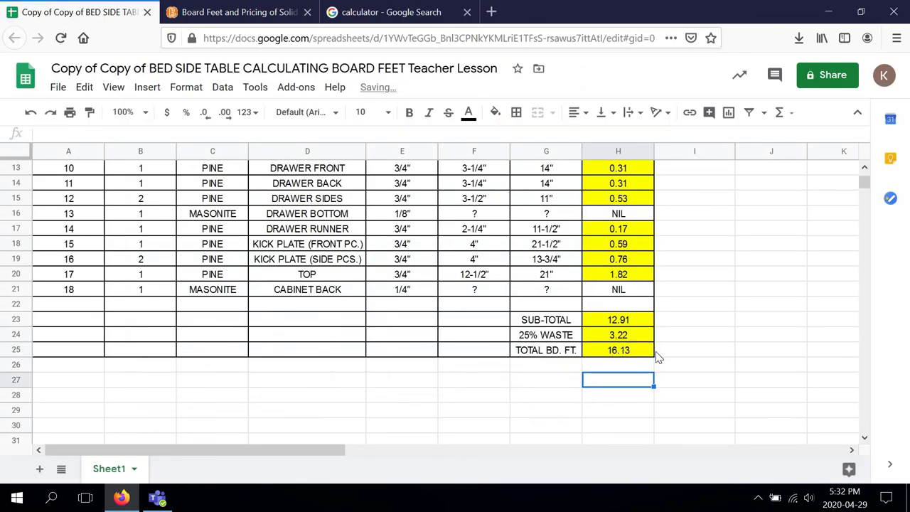
Step: Add the teacher's name after the NAME: label in the heading of the bill of materials
scroll(658, 357, up, 1)
scroll(657, 357, down, 1)
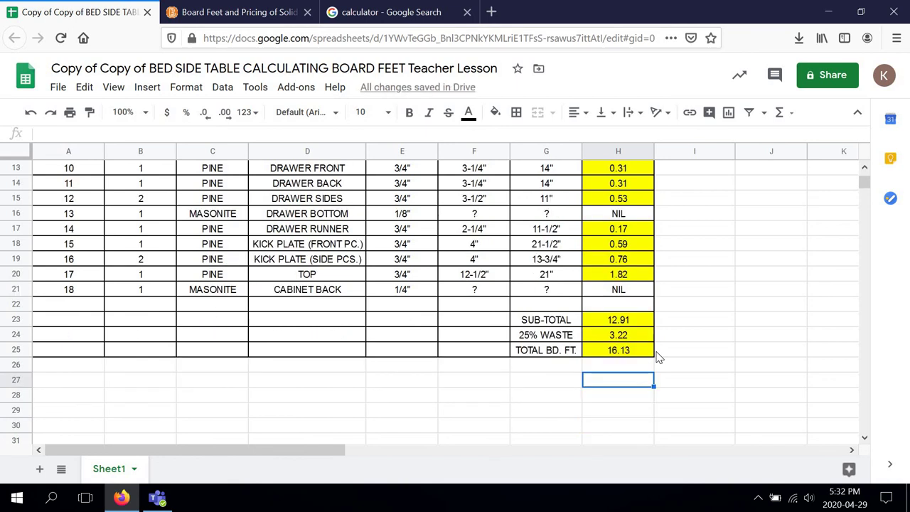
scroll(630, 350, up, 4)
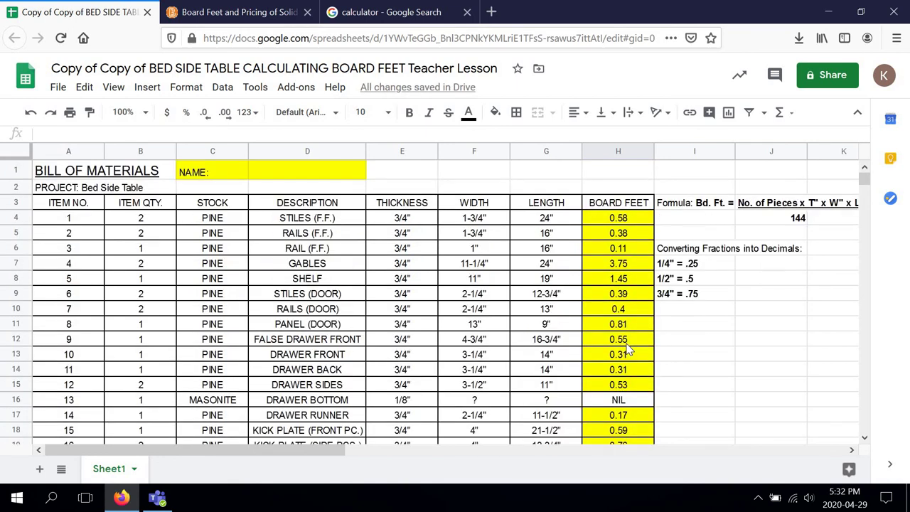
click(193, 175)
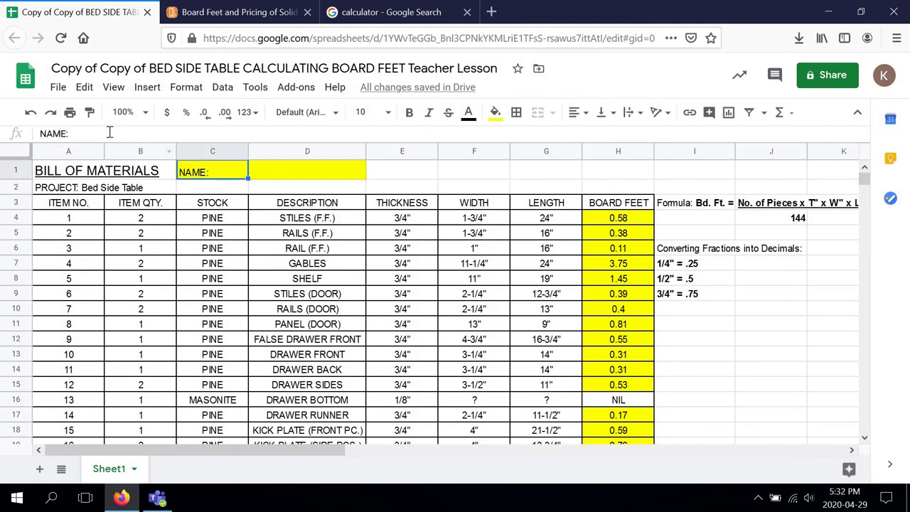
click(110, 132)
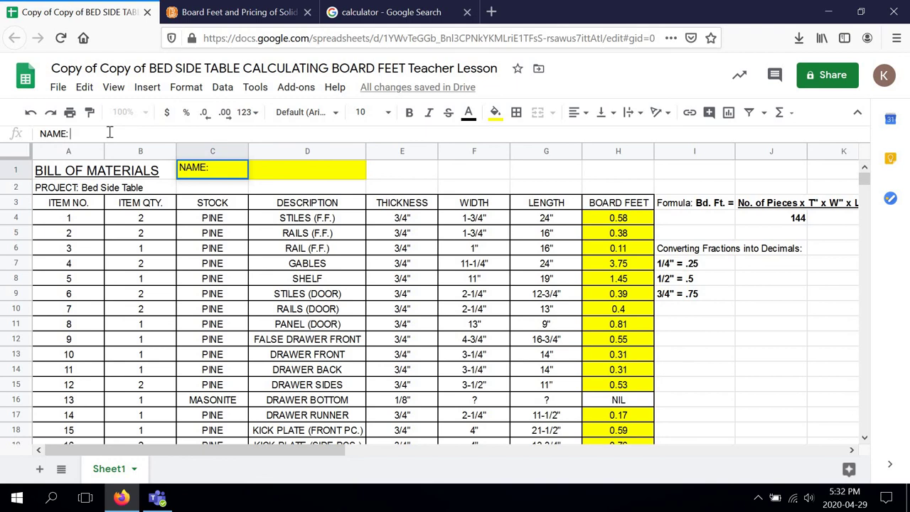
text(Mr. Lemieux)
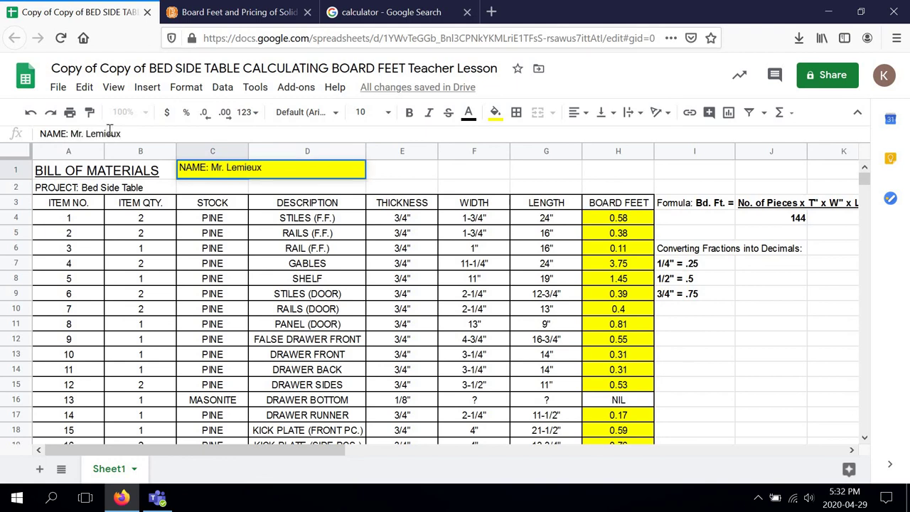
click(330, 233)
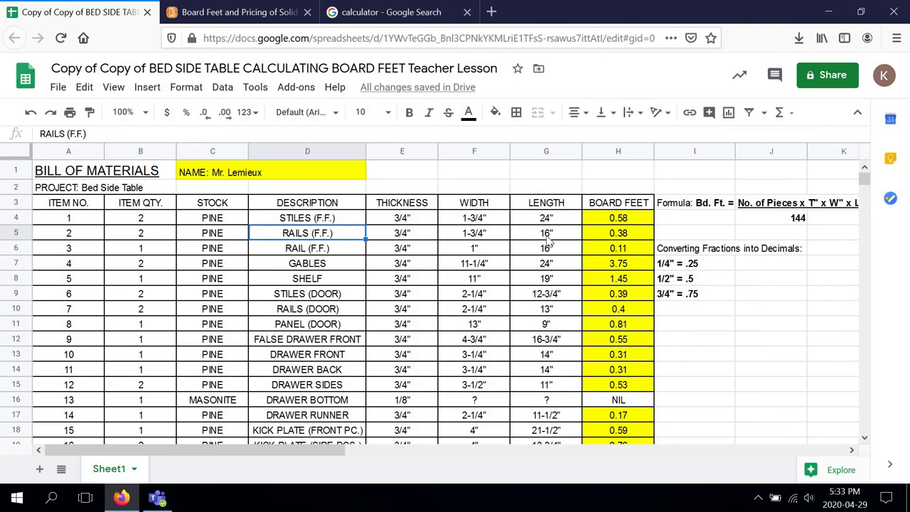
scroll(618, 226, down, 1)
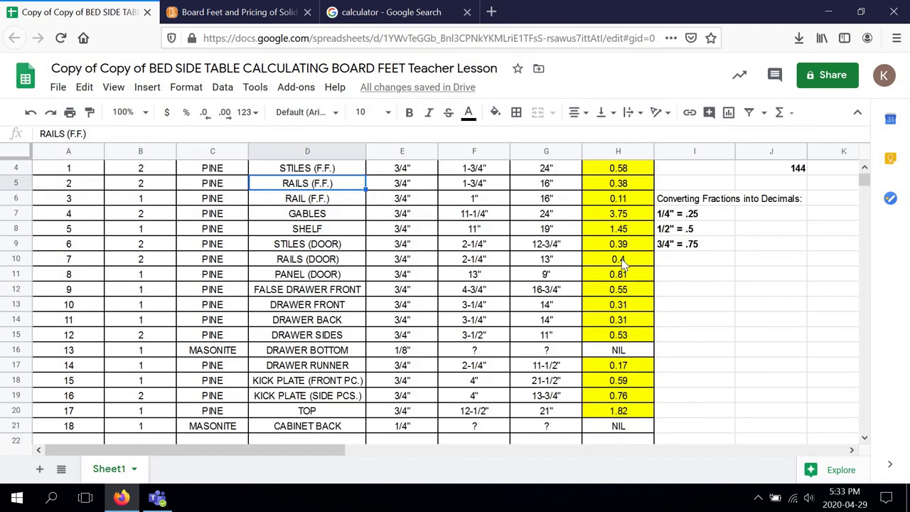
scroll(622, 263, down, 1)
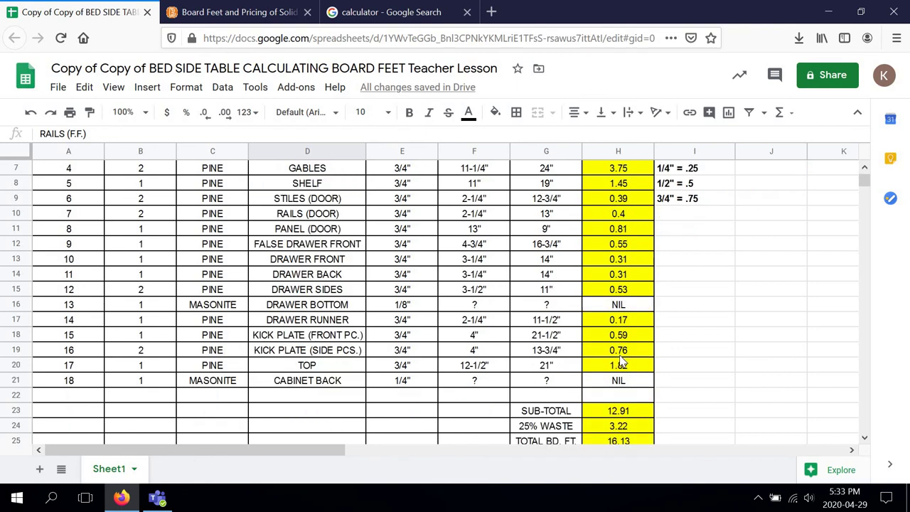
scroll(274, 241, up, 2)
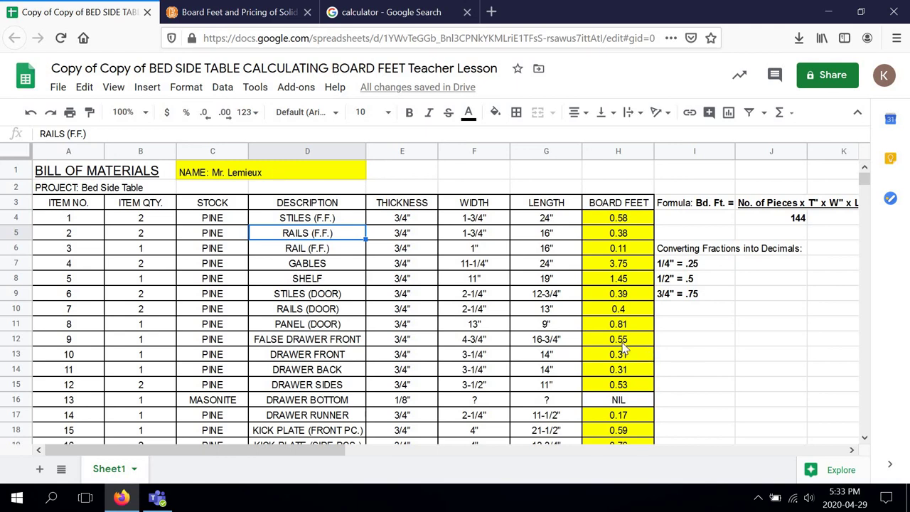
scroll(561, 348, down, 2)
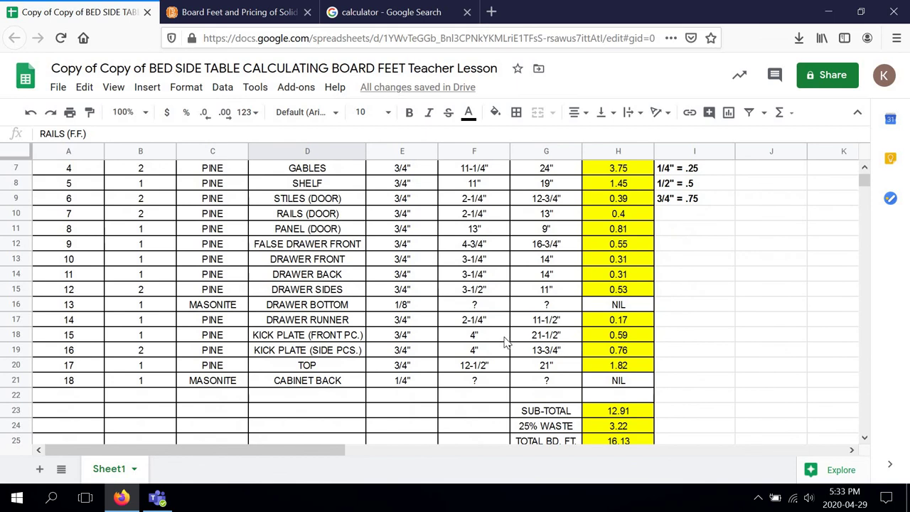
scroll(505, 341, down, 2)
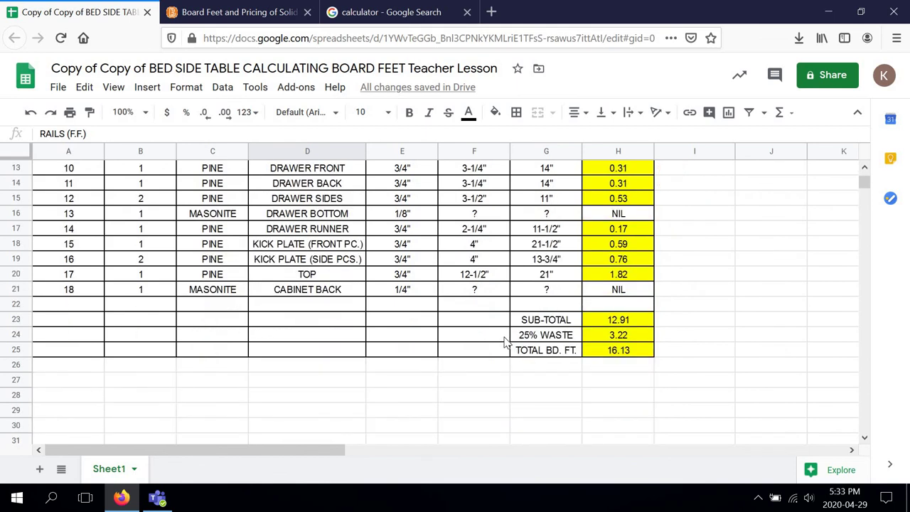